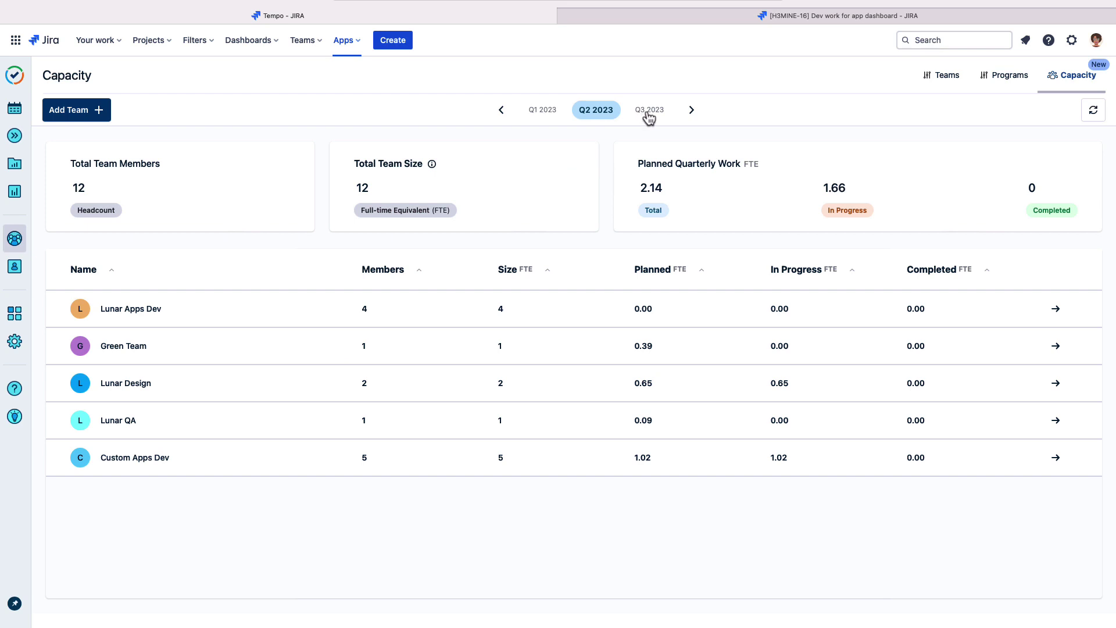
# Advance the Capacity view to Q3 2023 and check its Headcount and FTE figures.
pyautogui.click(649, 110)
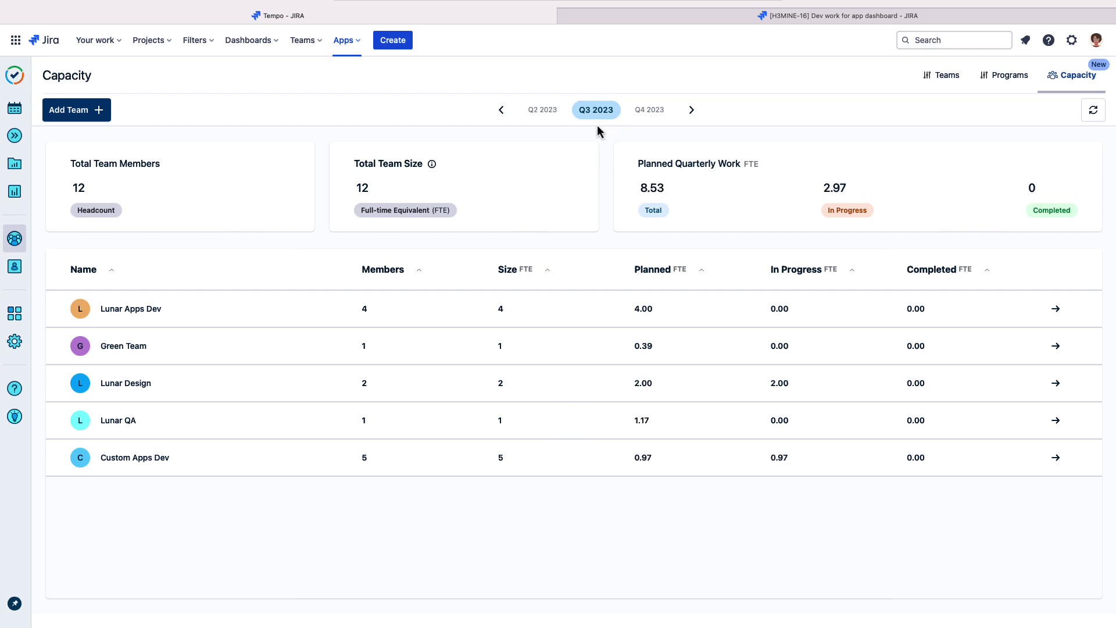
pyautogui.moveTo(90, 216)
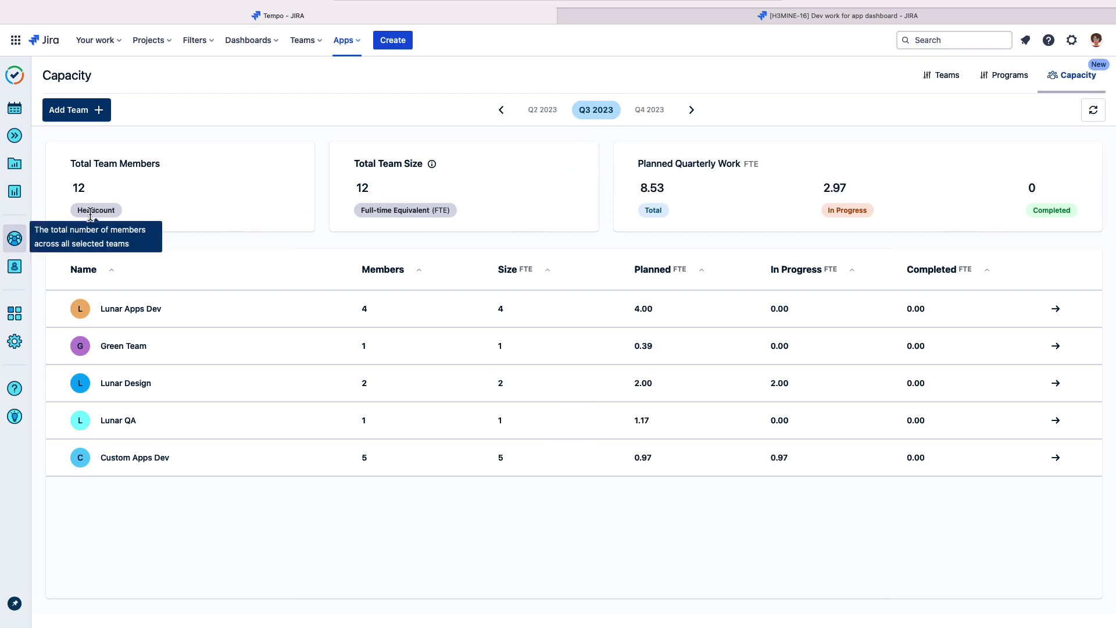
pyautogui.moveTo(405, 217)
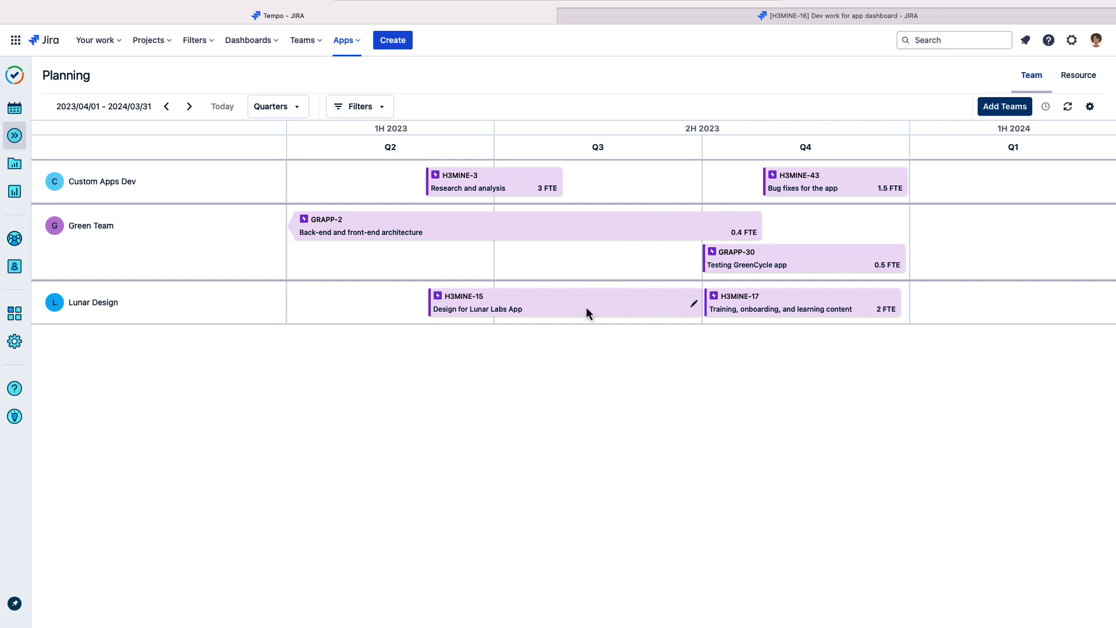
# Look over the H3MINE-15 epic's details card on the team planning timeline.
pyautogui.moveTo(586, 308)
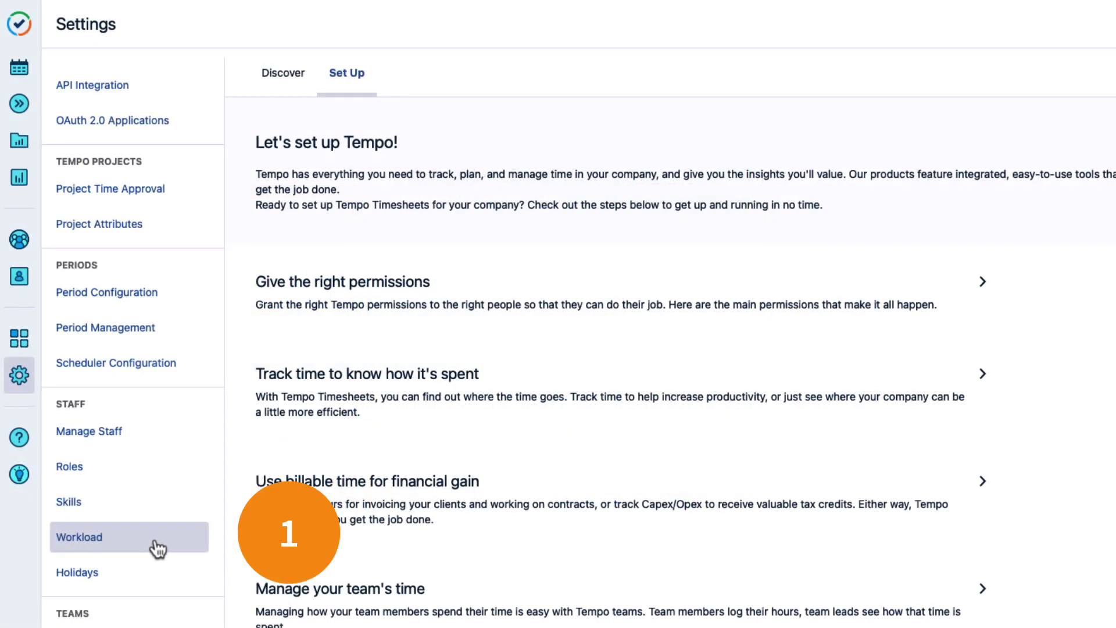
# Review the Workload schemes and then the Holiday schemes in Tempo Settings.
pyautogui.click(157, 548)
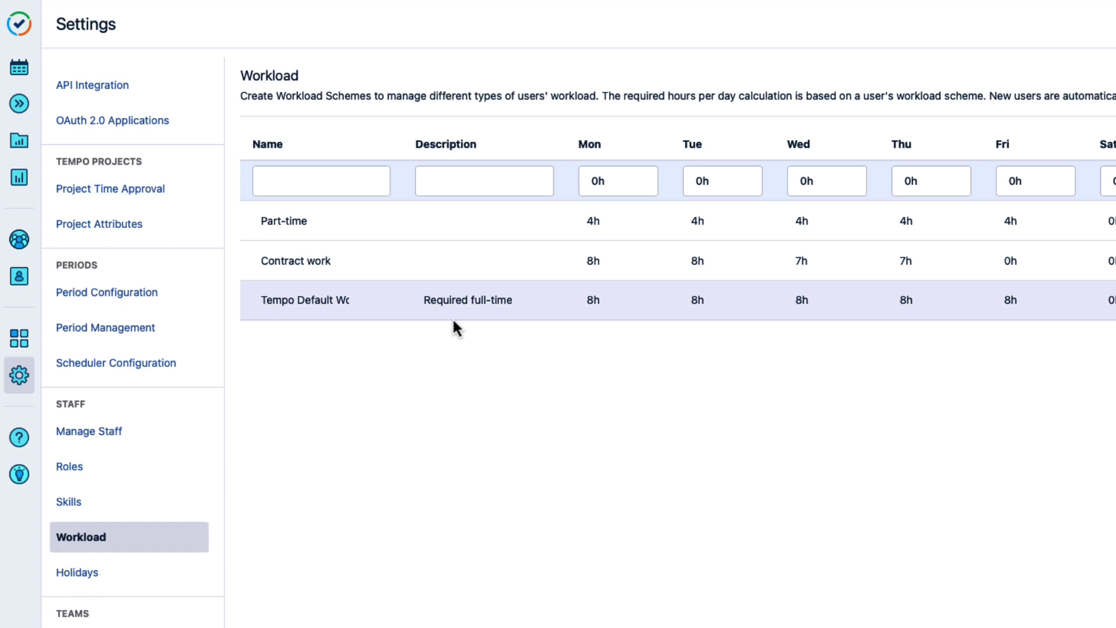
pyautogui.click(119, 578)
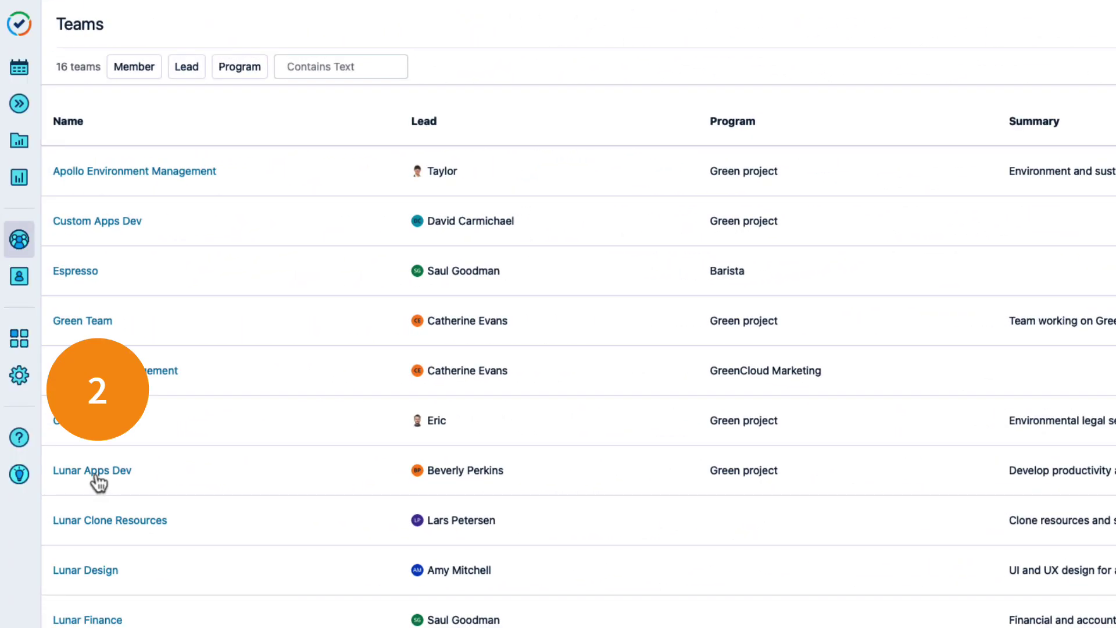
# Open Lunar Apps Dev, keep its type Self Managed, and link the H3 Mine App project.
pyautogui.click(95, 472)
pyautogui.click(316, 292)
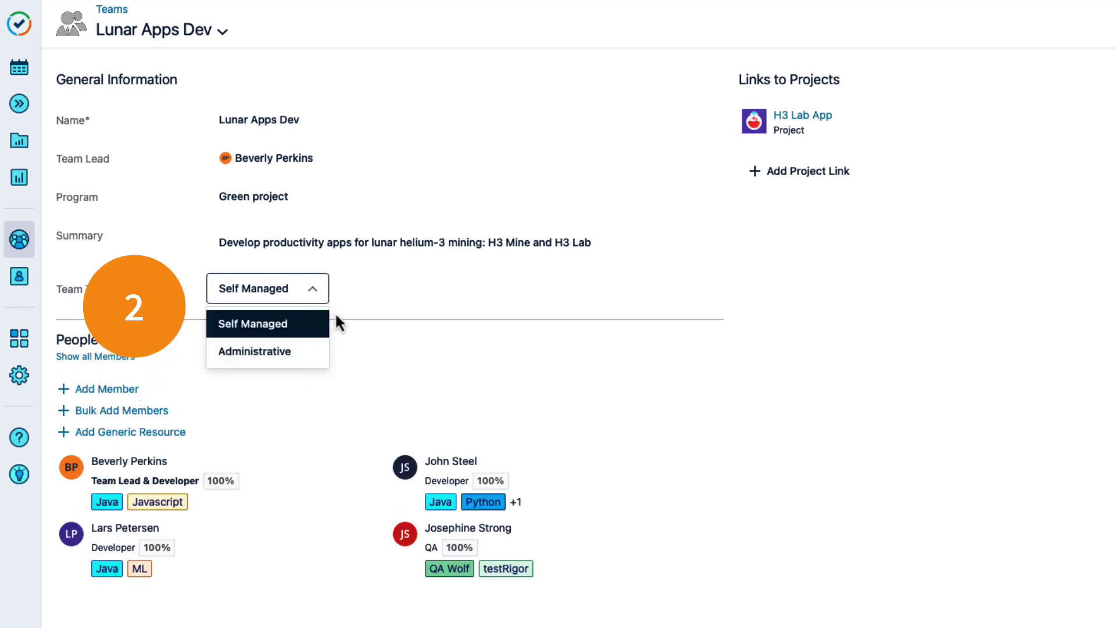
pyautogui.click(347, 296)
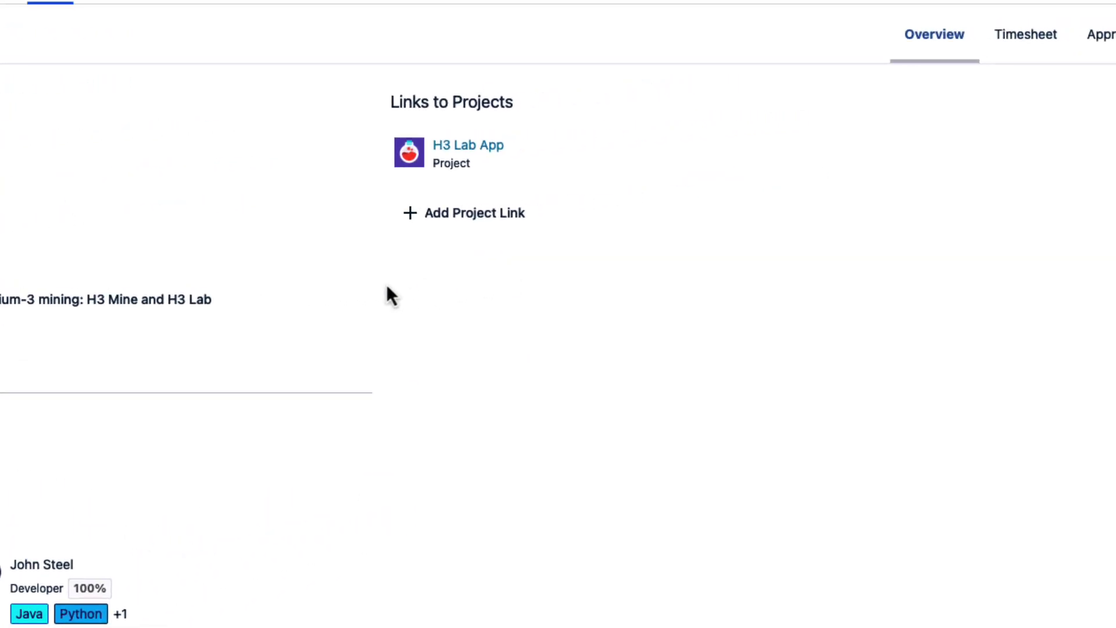
pyautogui.click(402, 231)
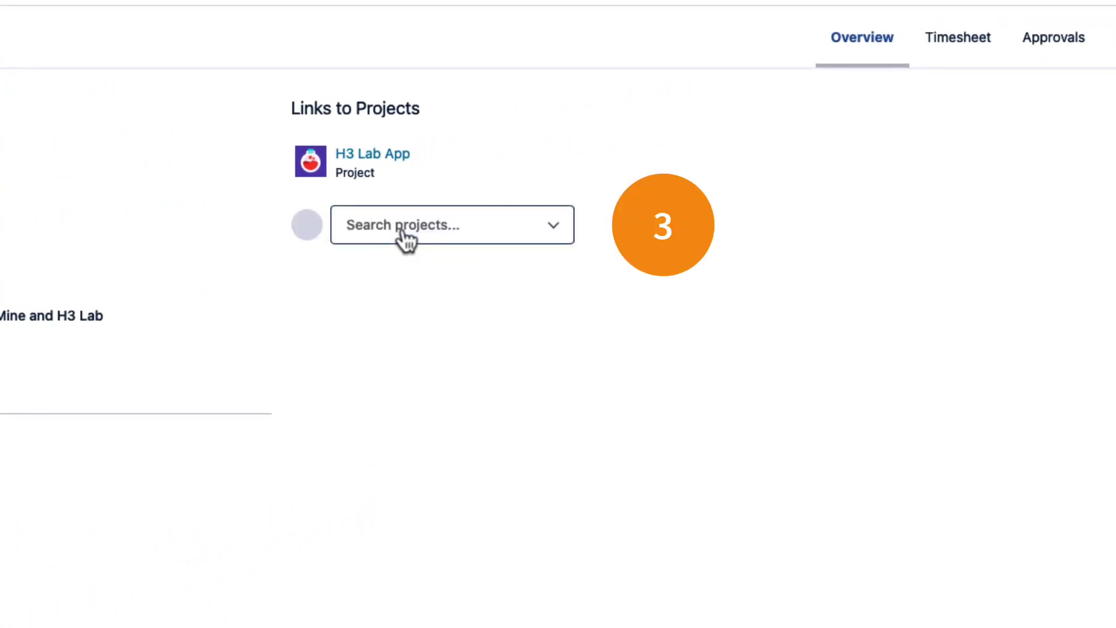
pyautogui.write('H3')
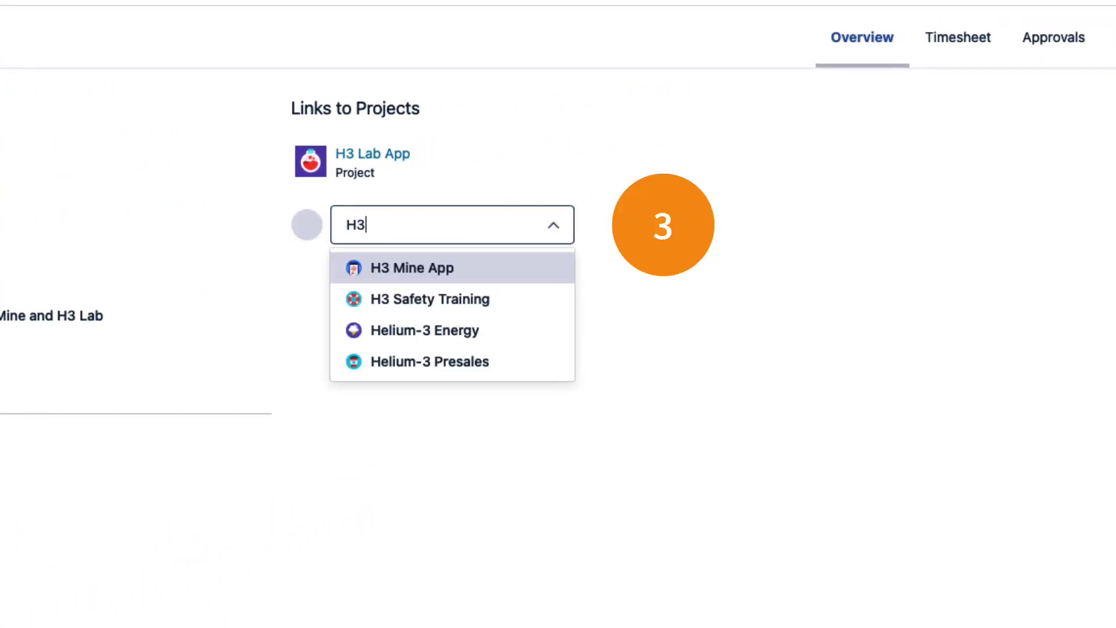
pyautogui.click(460, 270)
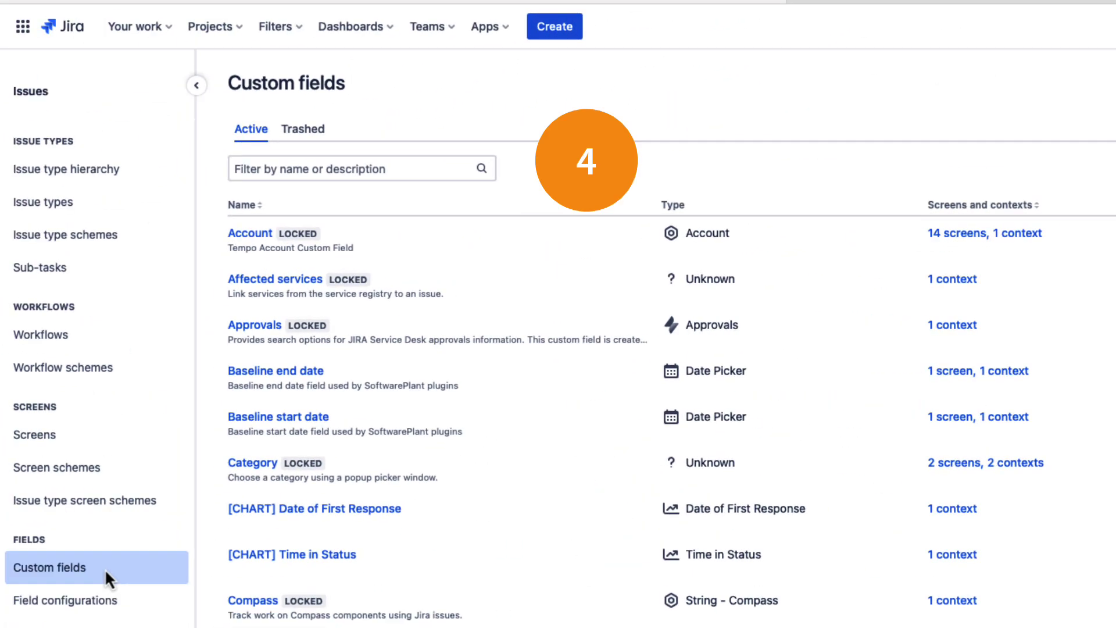
# Filter custom fields for 'Tempo Team' and bring up that field's actions menu.
pyautogui.click(262, 168)
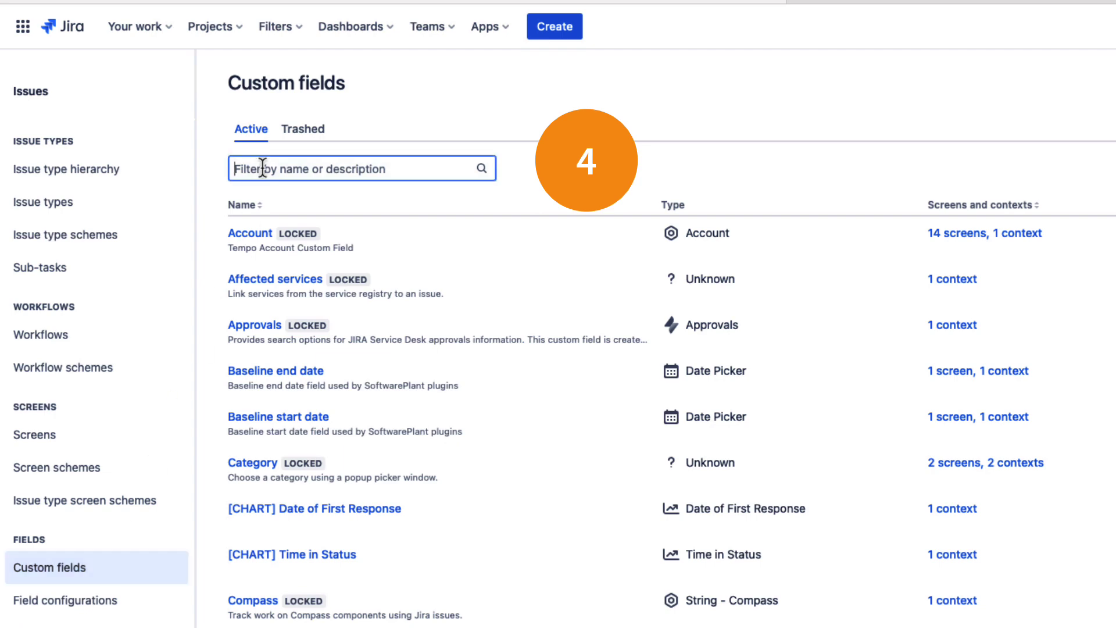
pyautogui.write('Tempo Team')
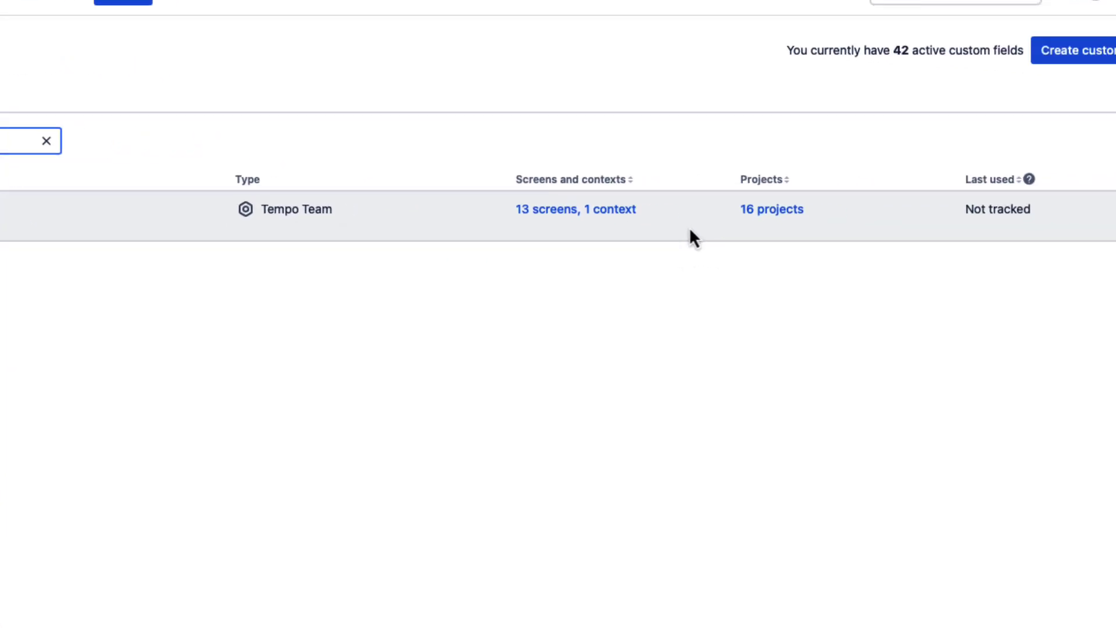
pyautogui.click(1066, 210)
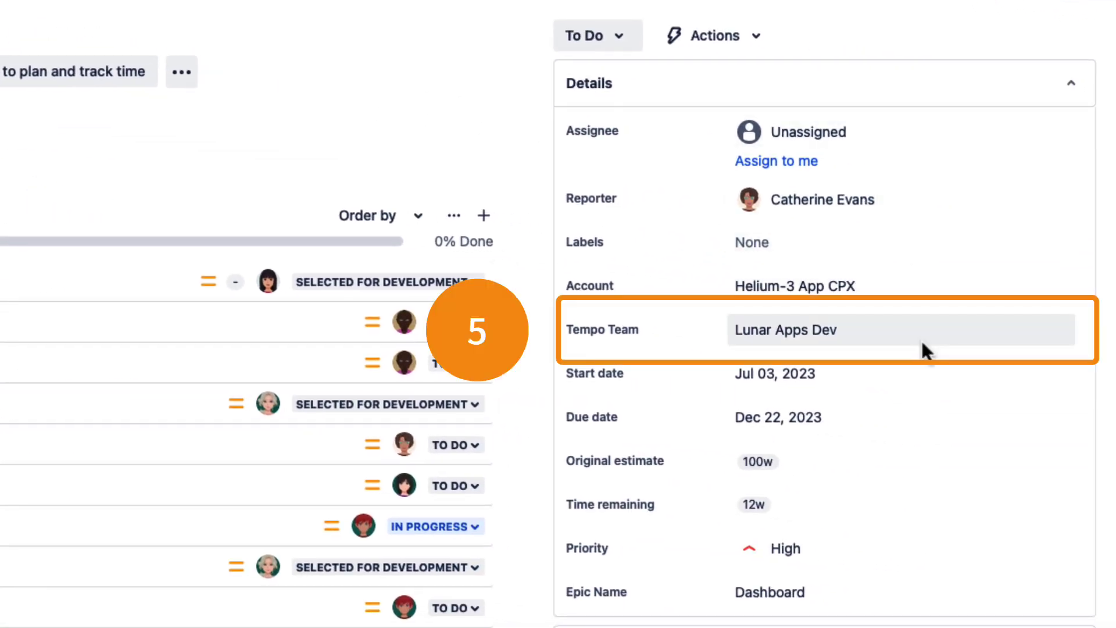
# Confirm the epic's Tempo Team stays Lunar Apps Dev, then view its issue layout configuration.
pyautogui.click(1059, 335)
pyautogui.click(1084, 339)
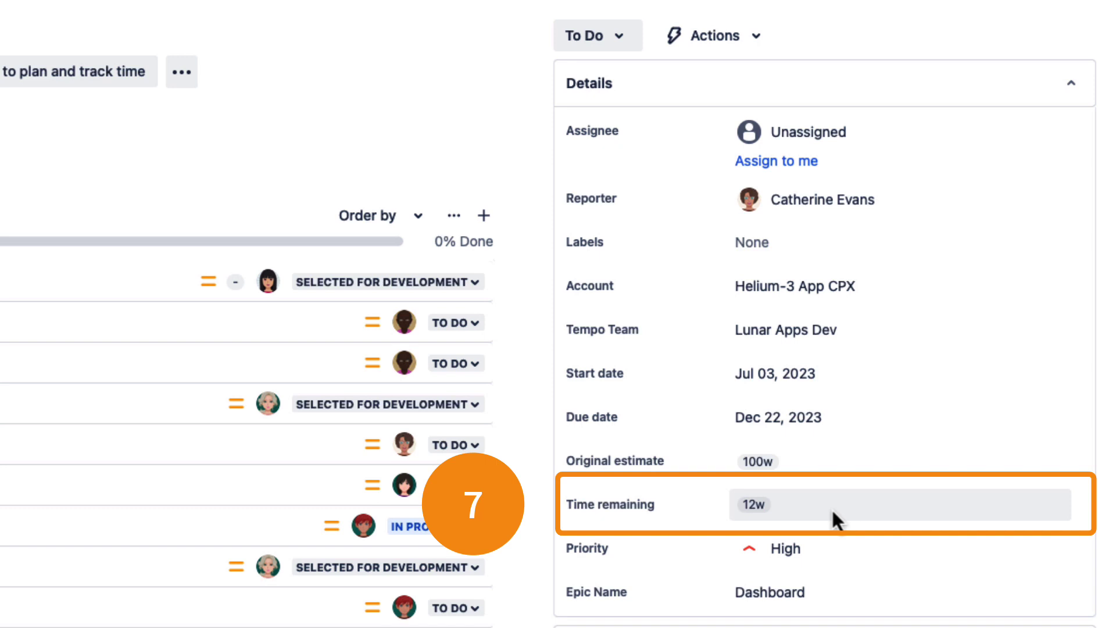
pyautogui.scroll(-8, 814, 581)
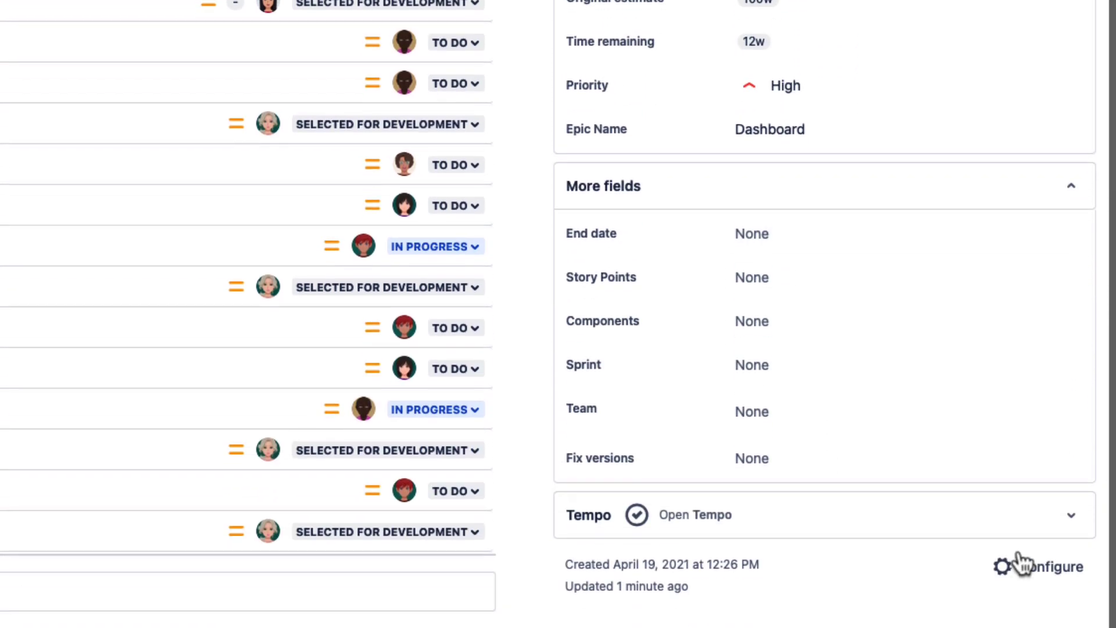
pyautogui.click(1055, 561)
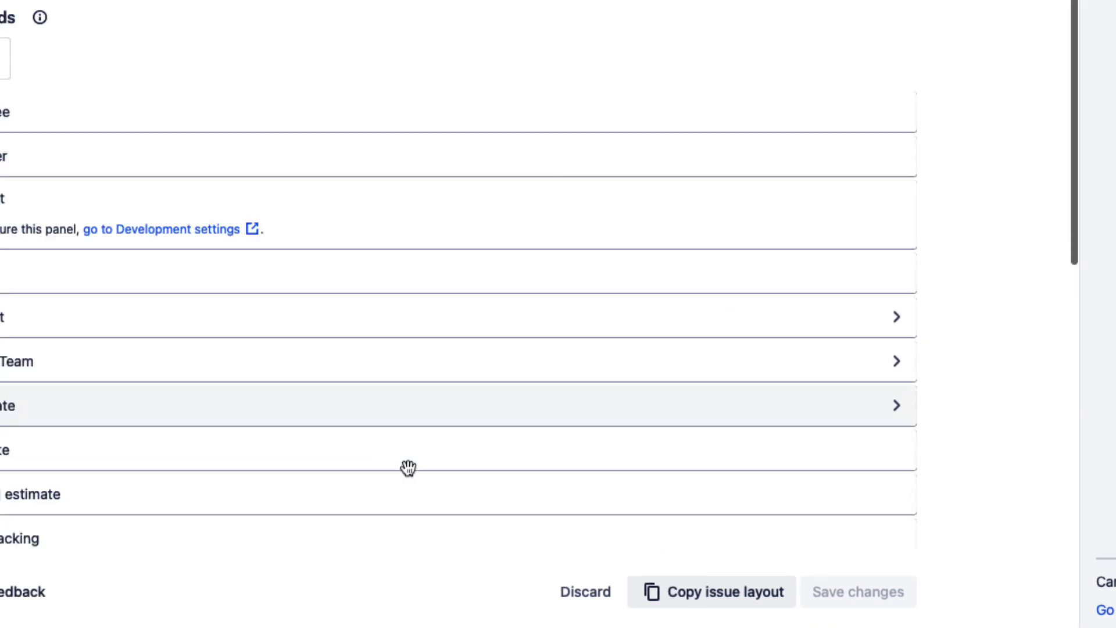
pyautogui.scroll(-3, 382, 469)
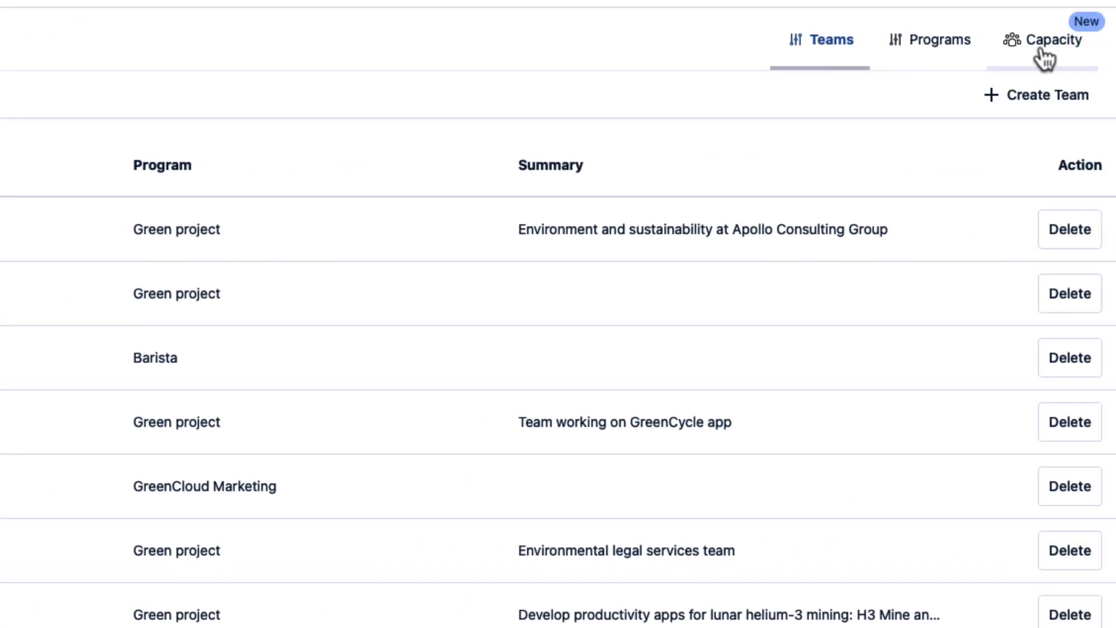
# Add the Lunar Apps Dev team to the Capacity view.
pyautogui.click(1048, 49)
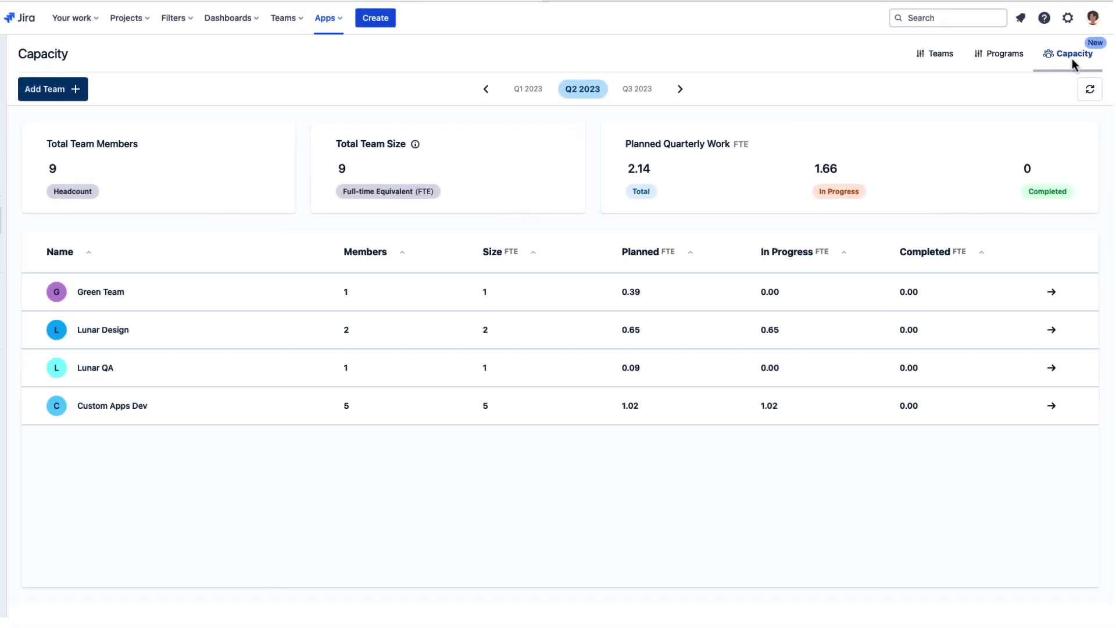
pyautogui.click(85, 97)
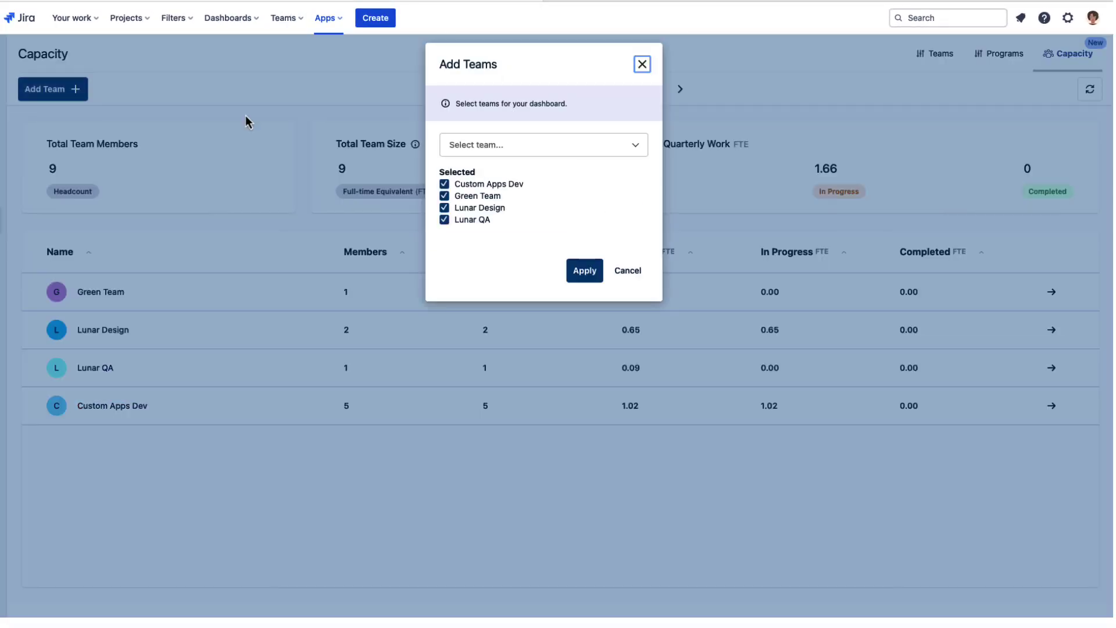
pyautogui.click(469, 146)
pyautogui.click(523, 258)
pyautogui.click(586, 283)
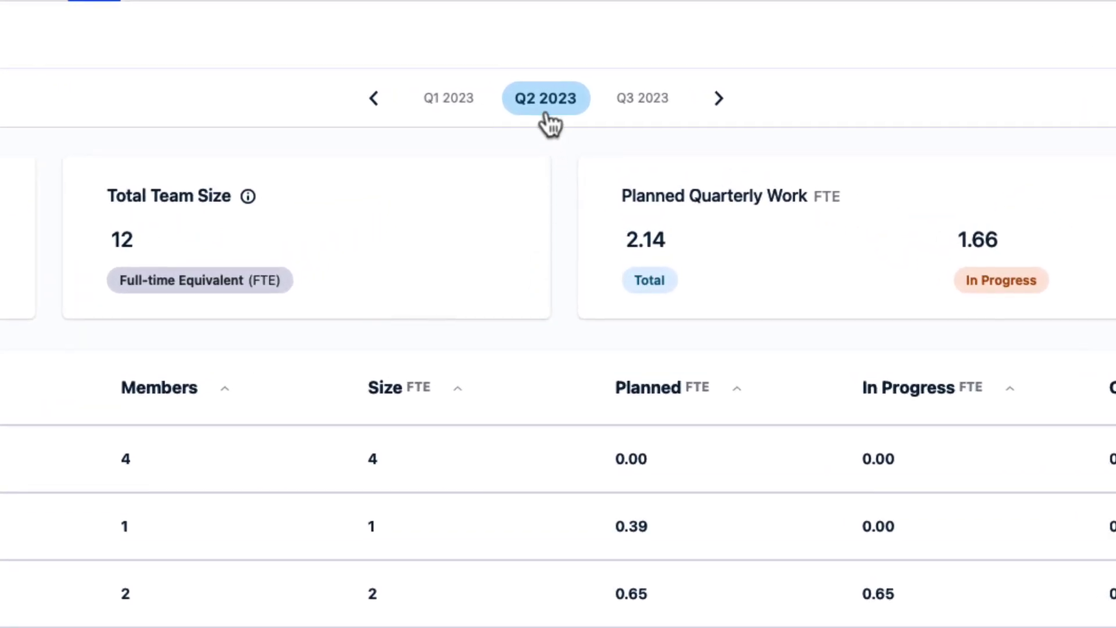
# Show Q3 2023 capacity, review the Planned Quarterly Work figures, and refresh them.
pyautogui.click(640, 105)
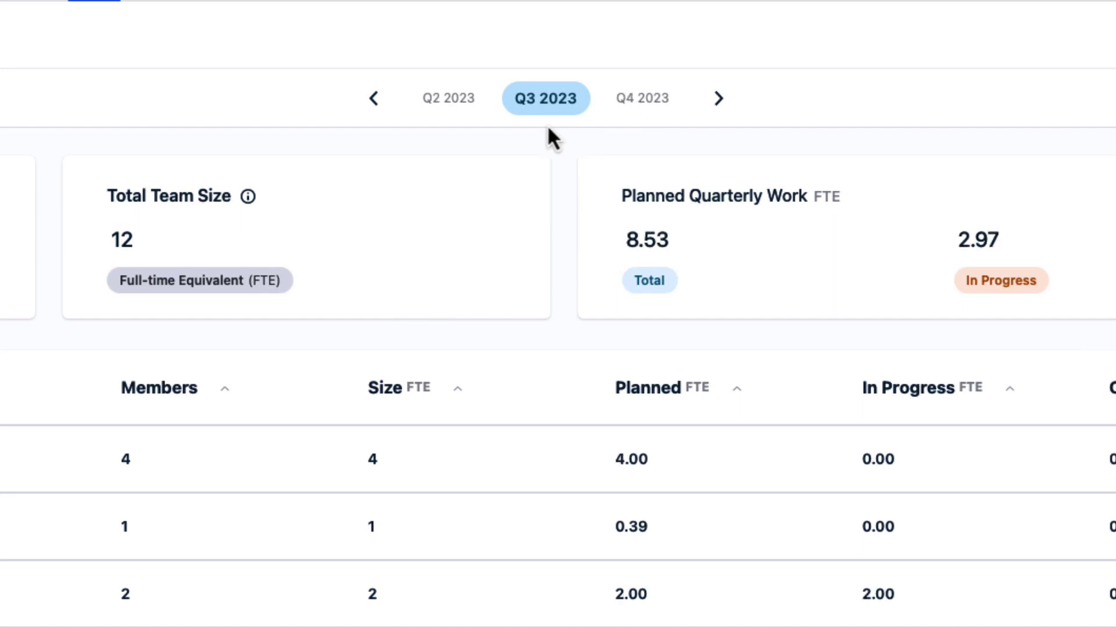
pyautogui.moveTo(118, 285)
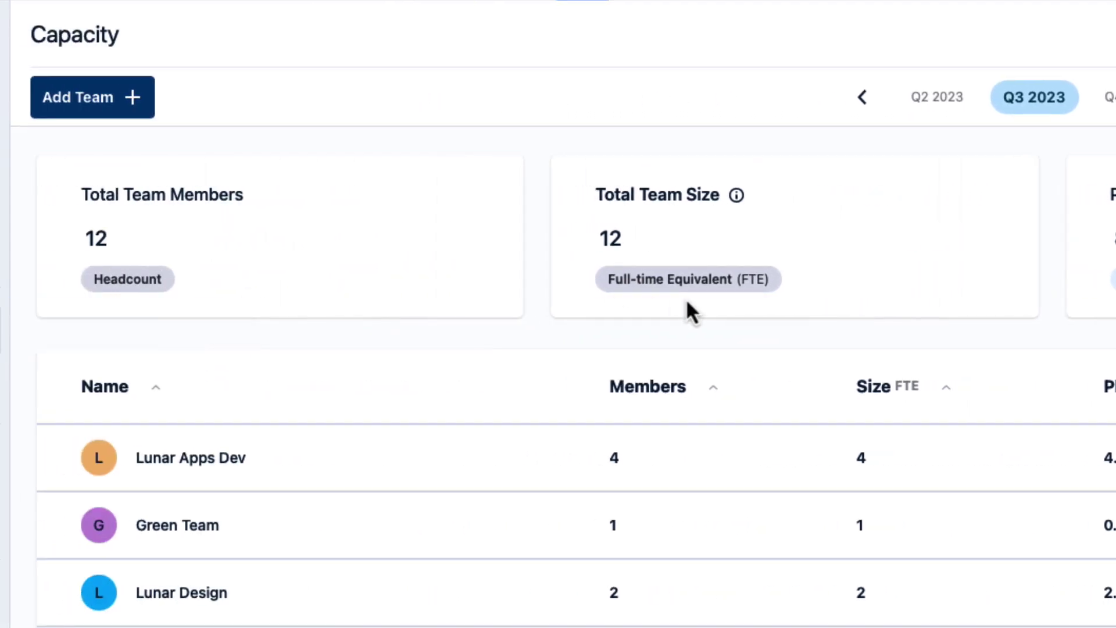
pyautogui.moveTo(690, 294)
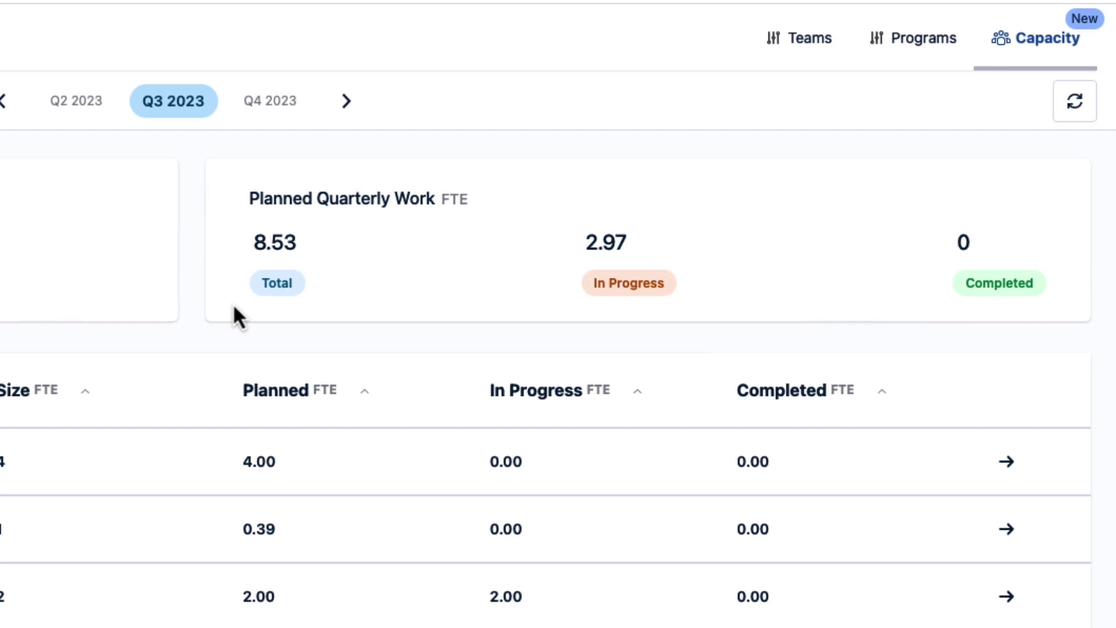
pyautogui.moveTo(274, 302)
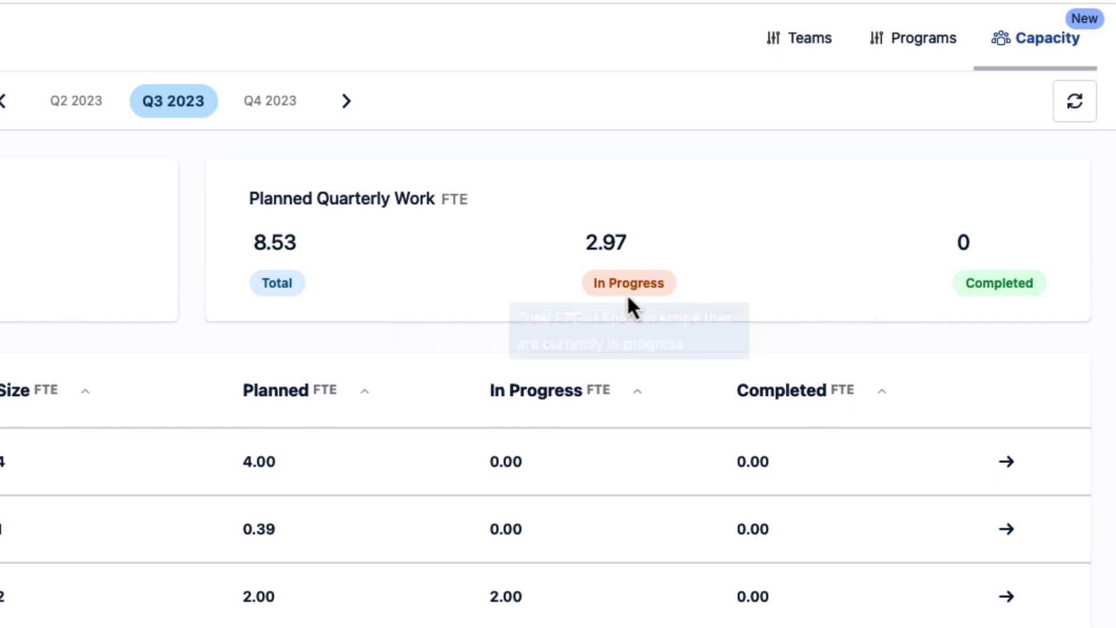
pyautogui.moveTo(981, 293)
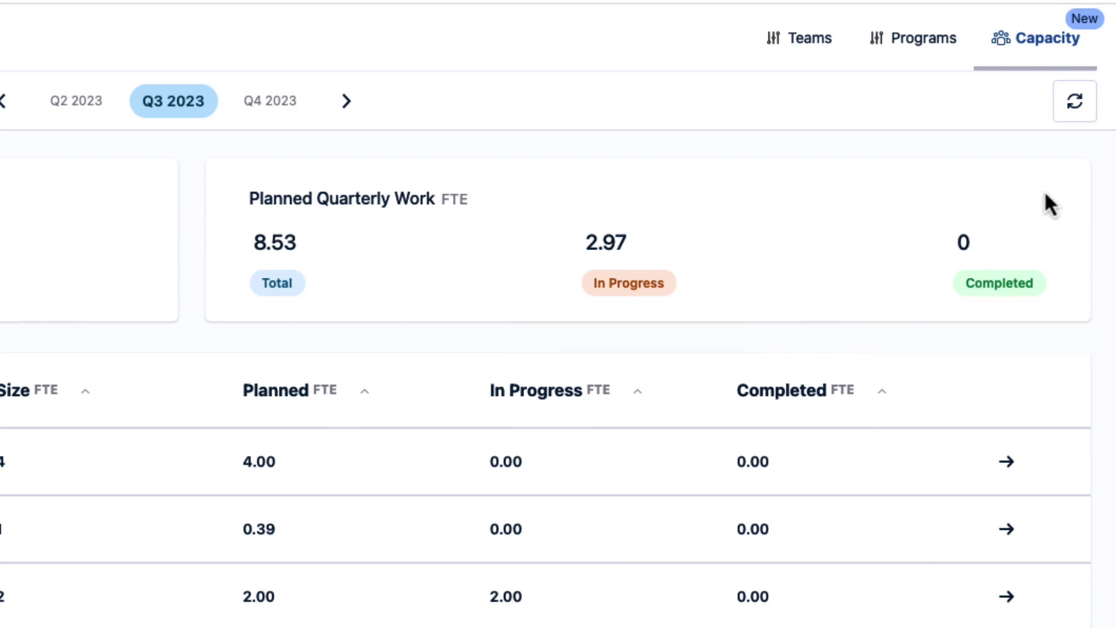
pyautogui.click(1075, 103)
# Open Lunar Apps Dev's Q3 2023 details and check H3MINE-16's status, priority and 4 FTE effort.
pyautogui.click(1008, 465)
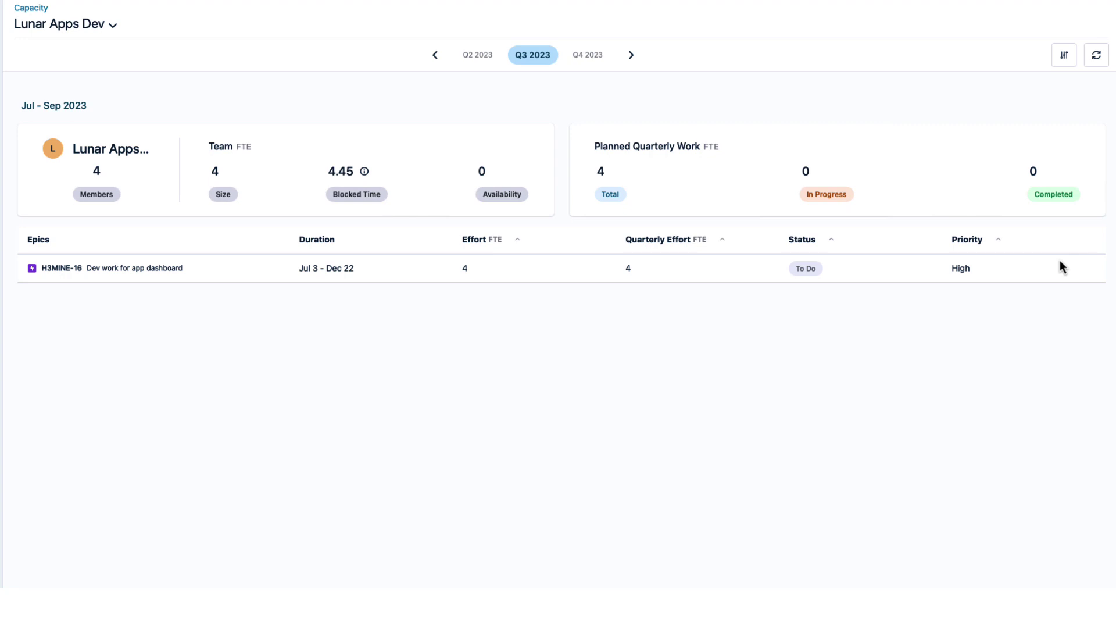
pyautogui.moveTo(353, 206)
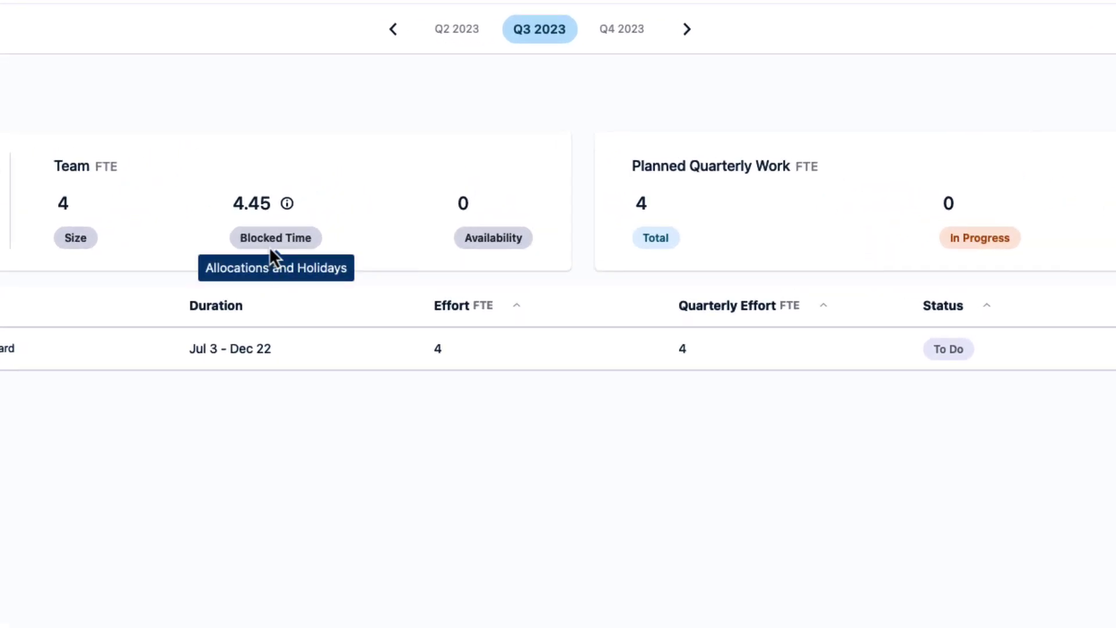
pyautogui.moveTo(491, 244)
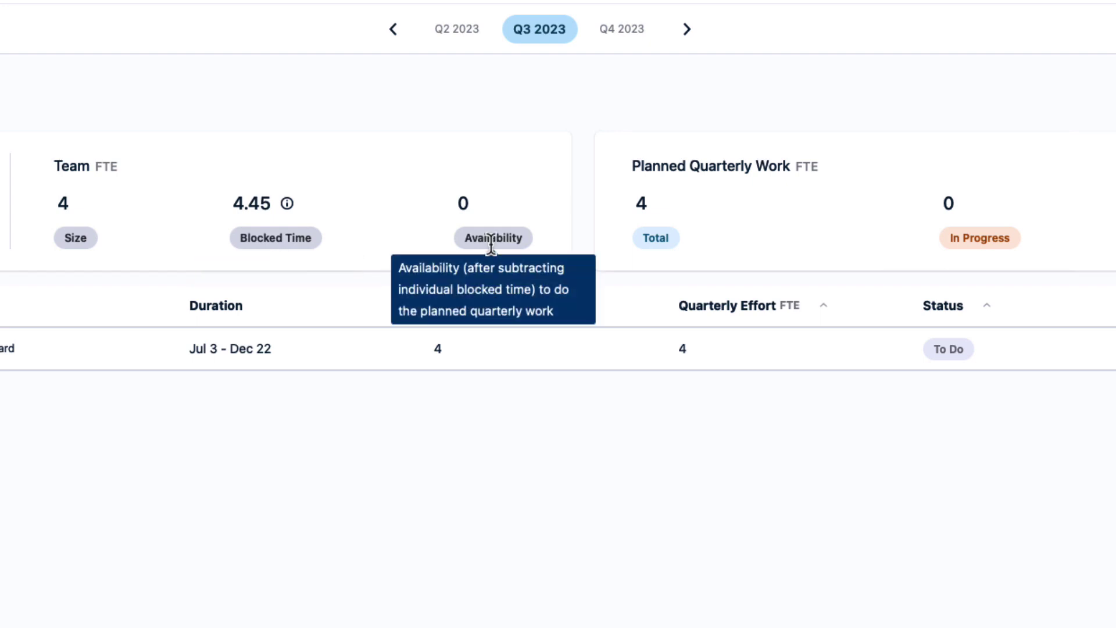
pyautogui.moveTo(655, 244)
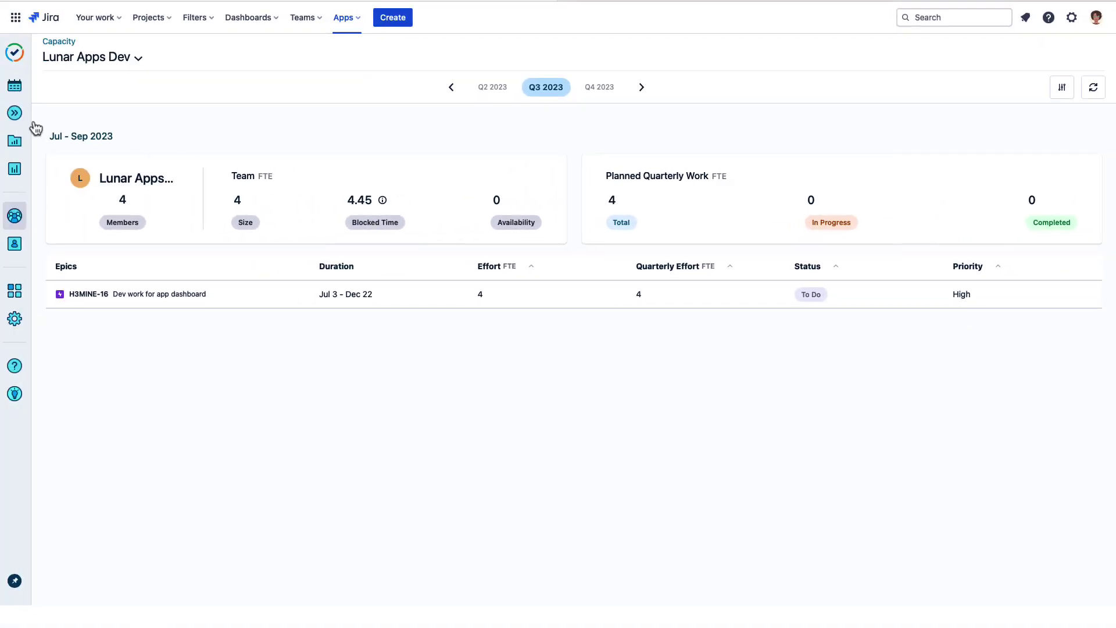
# Switch to the Planning team timeline and inspect Lunar Design's H3MINE-15 epic at 2 FTE.
pyautogui.click(16, 113)
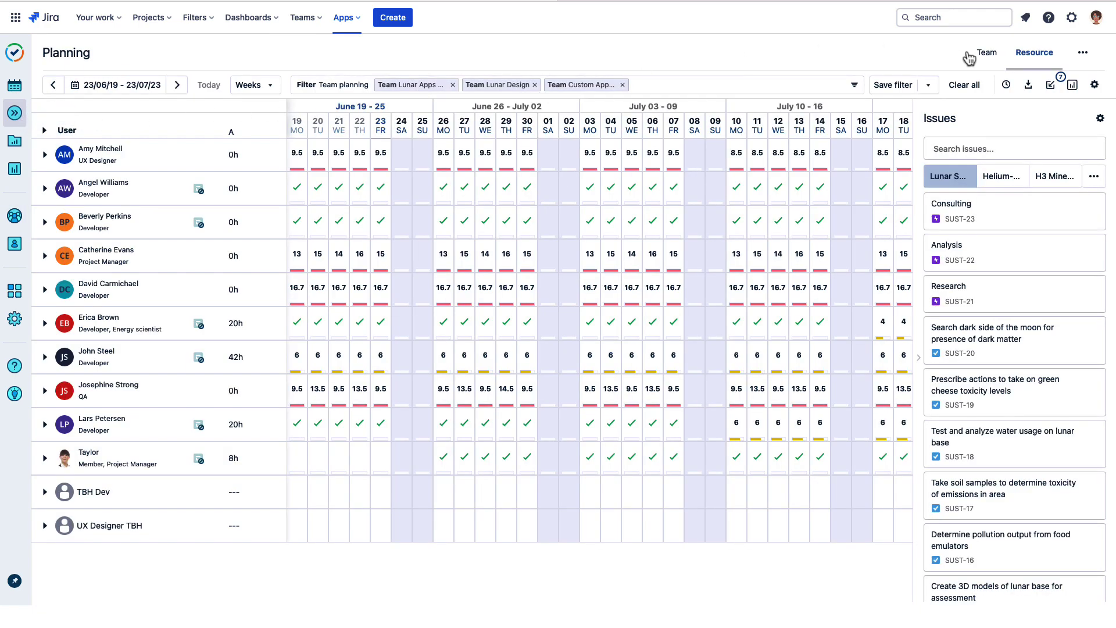
pyautogui.click(986, 56)
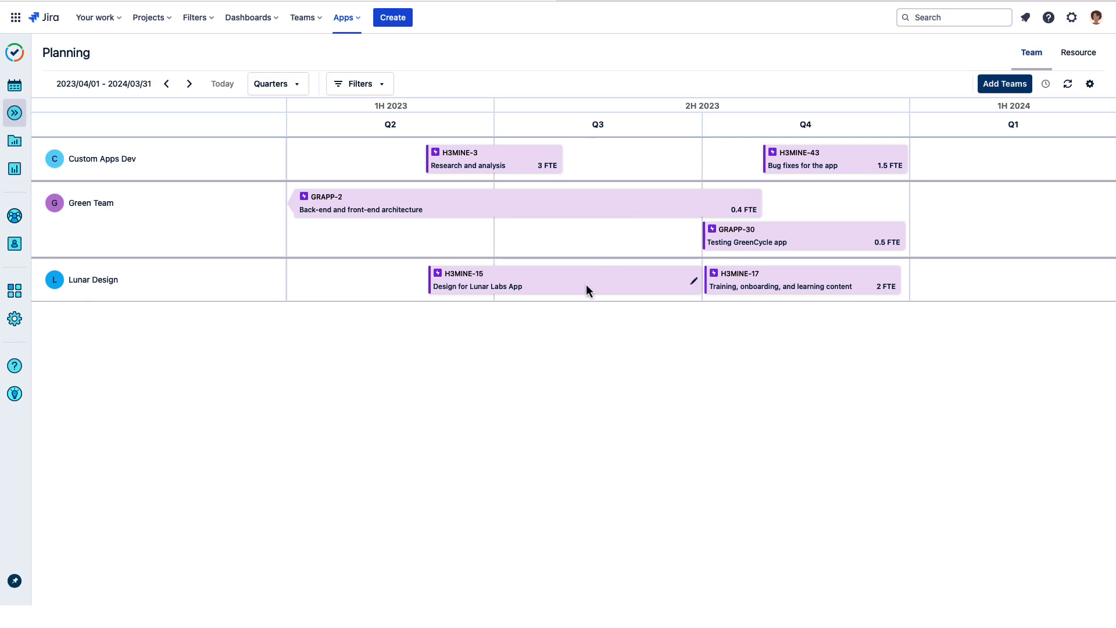
pyautogui.moveTo(585, 284)
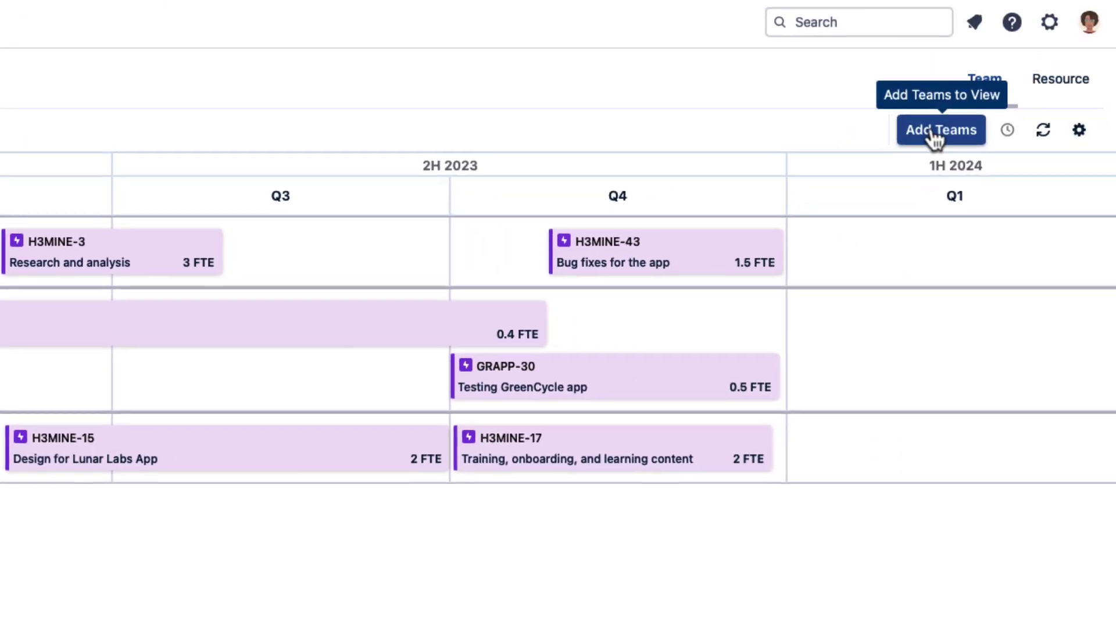
# Add Lunar Apps Dev to the team planning timeline.
pyautogui.click(930, 132)
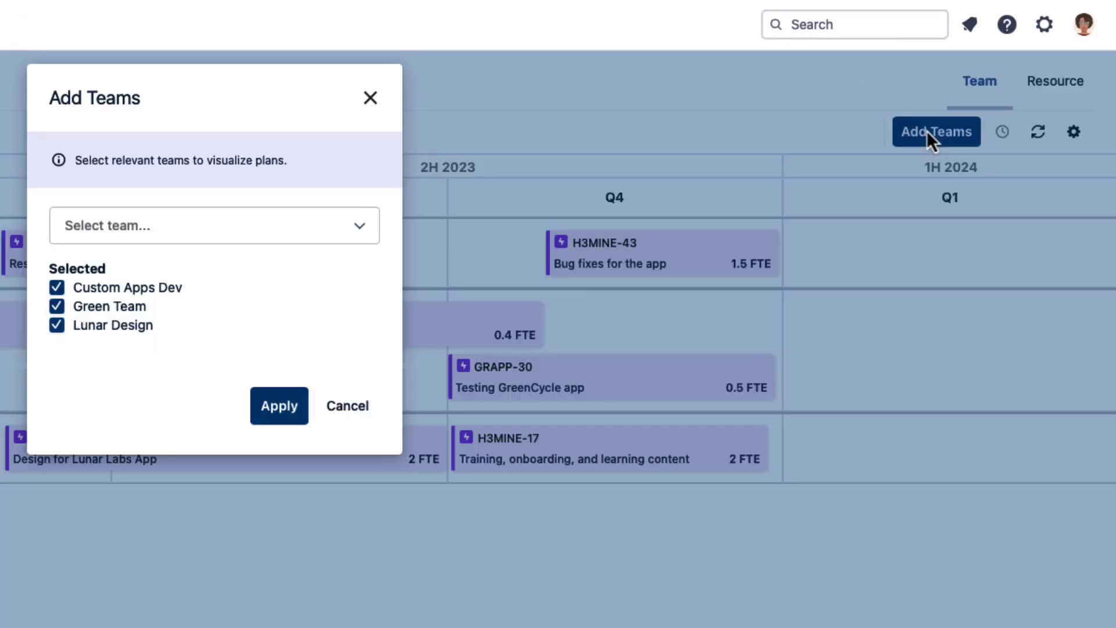
pyautogui.click(272, 232)
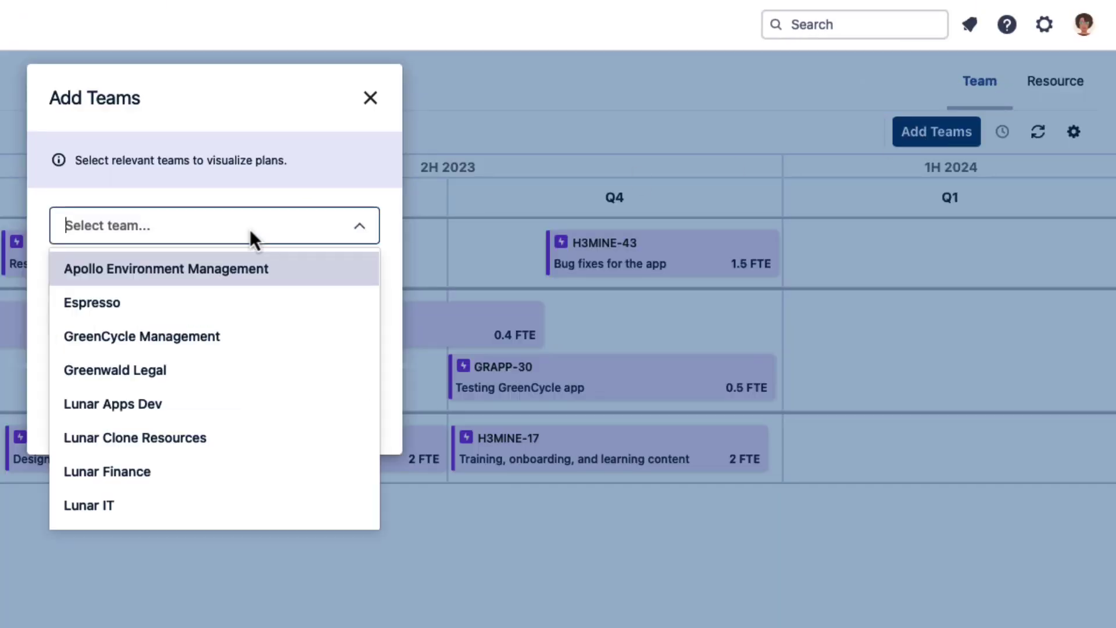
pyautogui.click(229, 407)
pyautogui.click(279, 426)
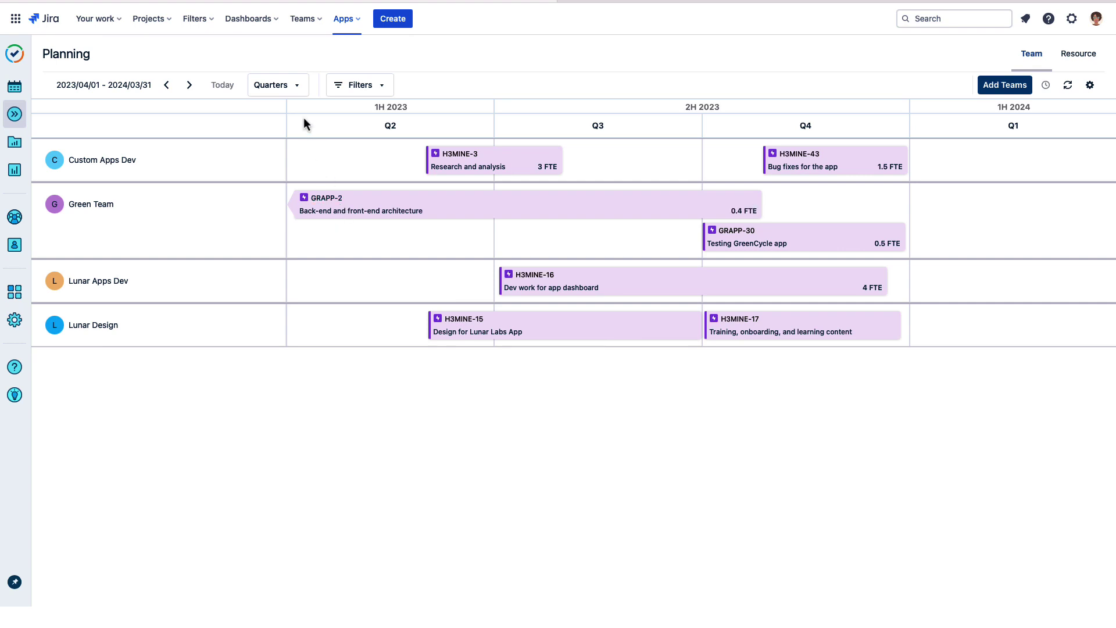
# Change the timeline scale to Months, then to Weeks.
pyautogui.click(298, 95)
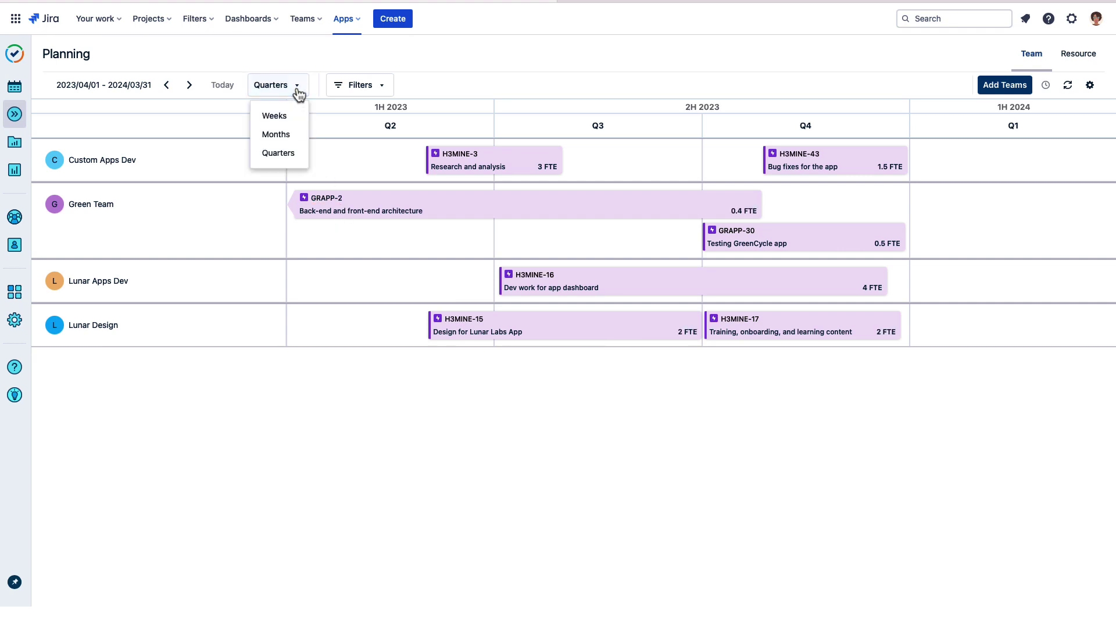
pyautogui.click(296, 135)
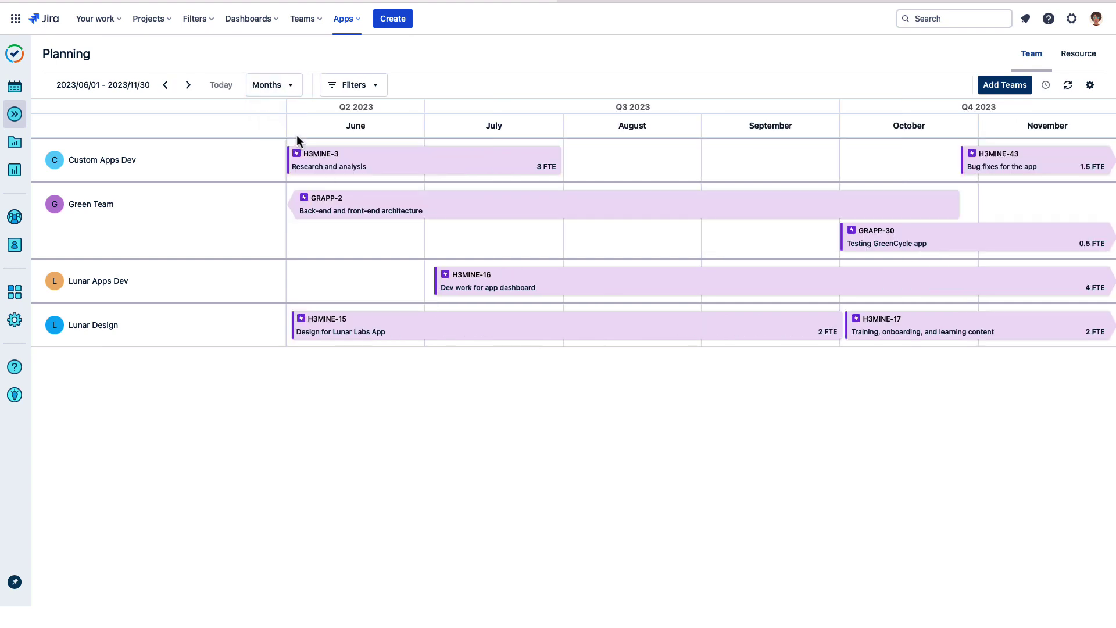
pyautogui.click(292, 91)
pyautogui.click(288, 117)
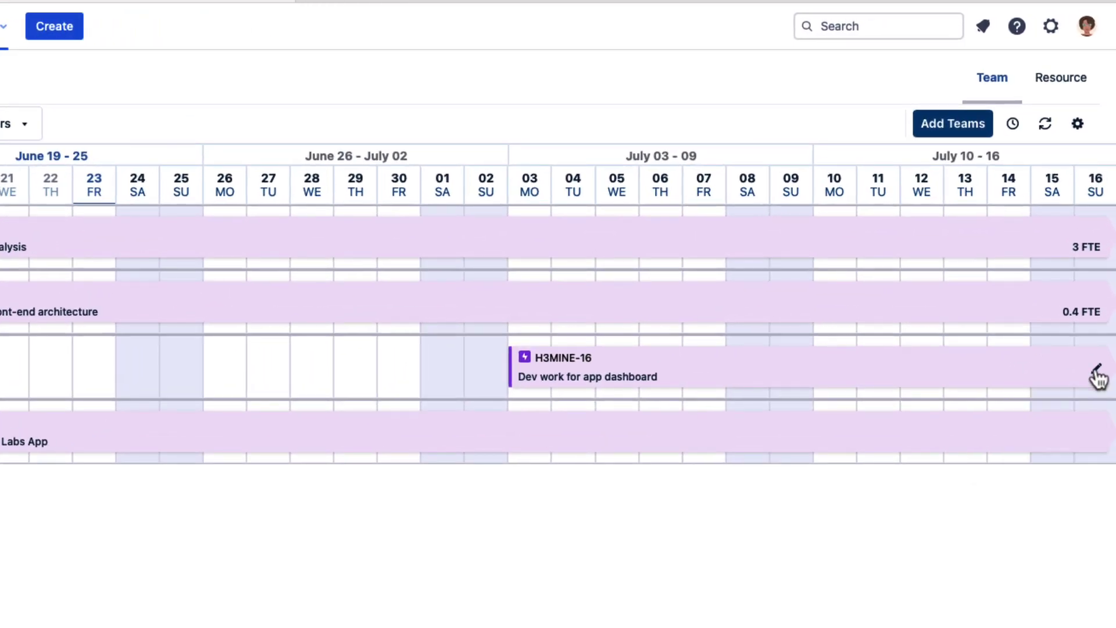
# Edit the H3MINE-16 epic, change its FTE estimate from 4 to 3, and save it.
pyautogui.click(1097, 375)
pyautogui.click(372, 229)
pyautogui.click(459, 229)
pyautogui.click(376, 286)
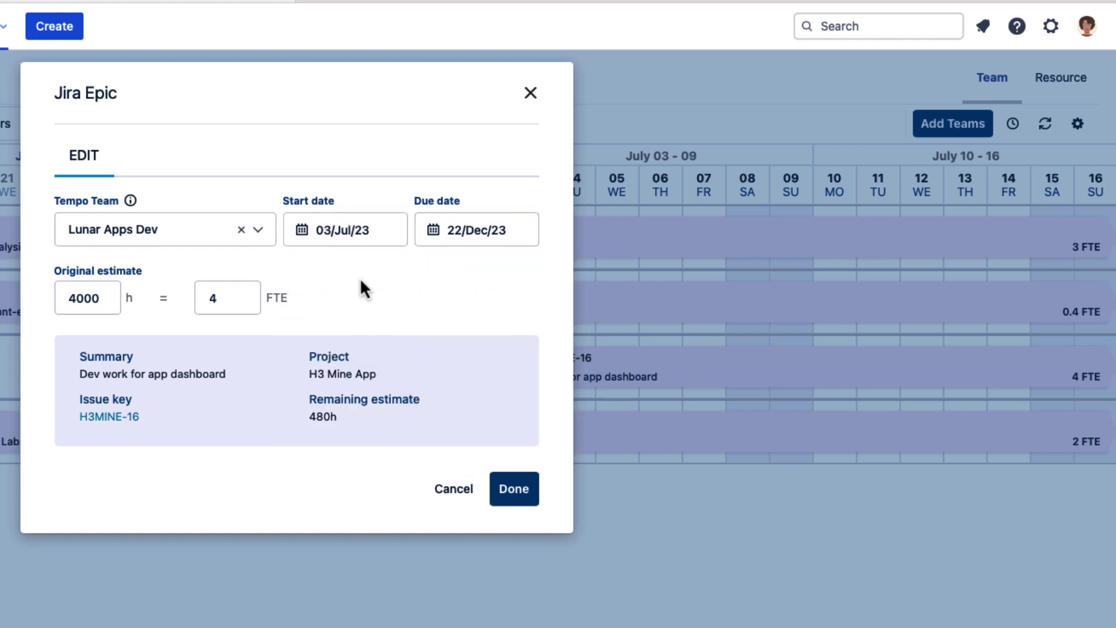
pyautogui.click(234, 299)
pyautogui.press('BackSpace')
pyautogui.write('3')
pyautogui.click(329, 298)
pyautogui.click(514, 488)
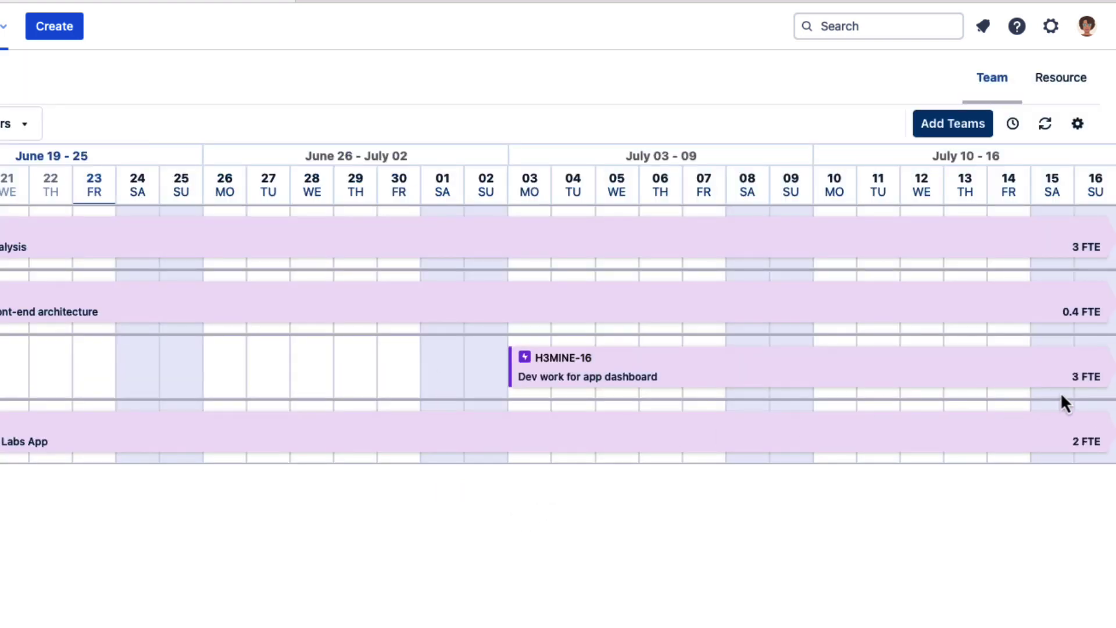
# Sync with Jira, move the developer's H3MINE-31 bar to 03 July, and select 19–30 June.
pyautogui.click(1045, 130)
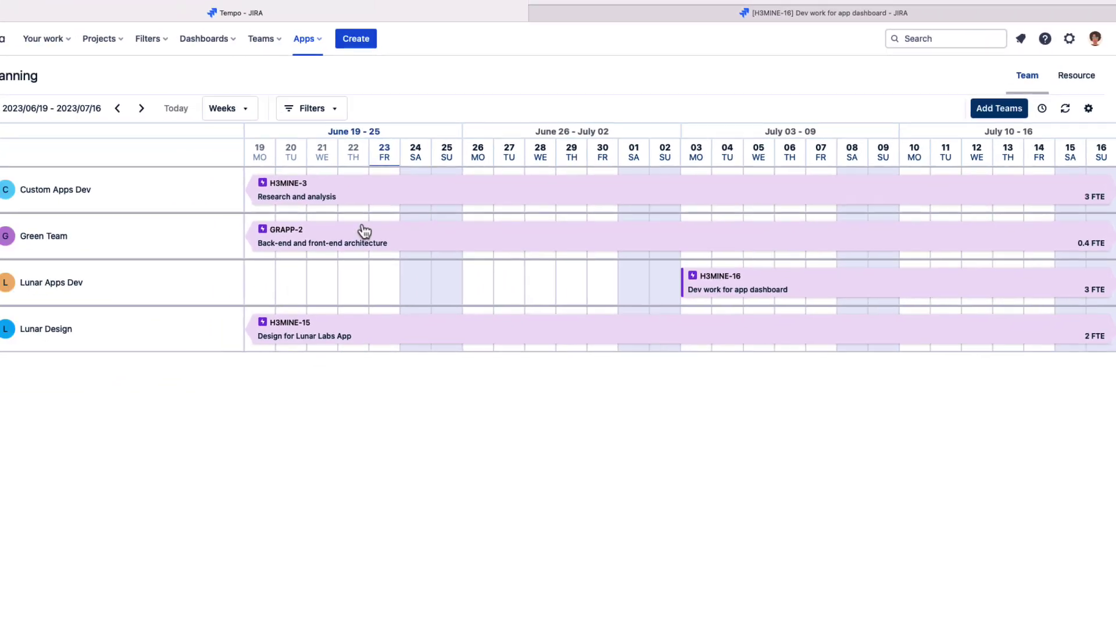
pyautogui.click(41, 272)
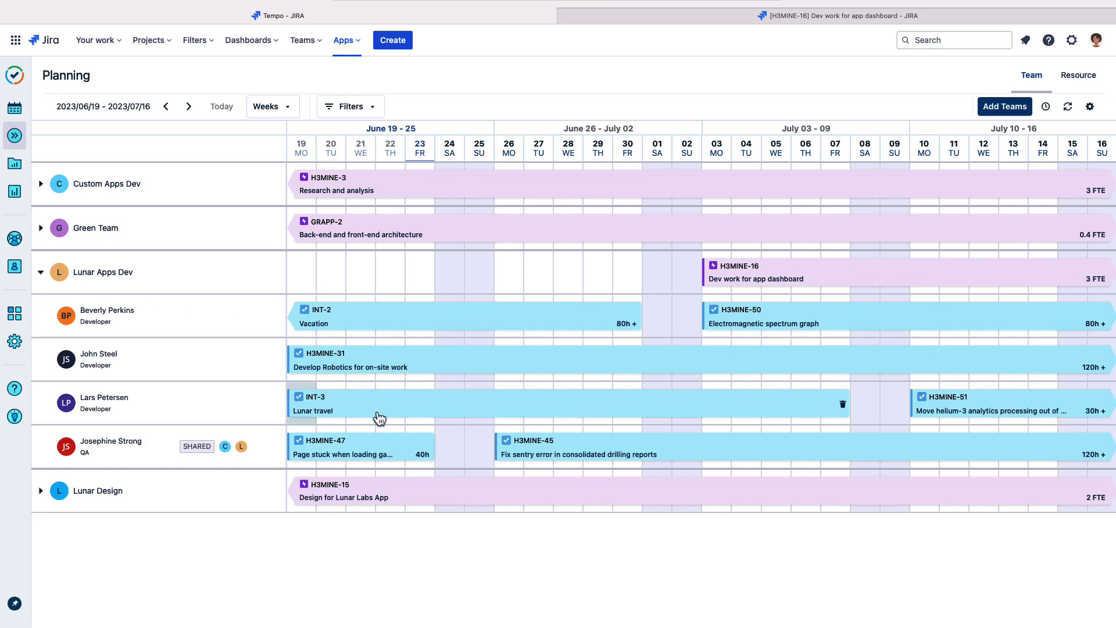
pyautogui.moveTo(288, 359); pyautogui.dragTo(692, 375)
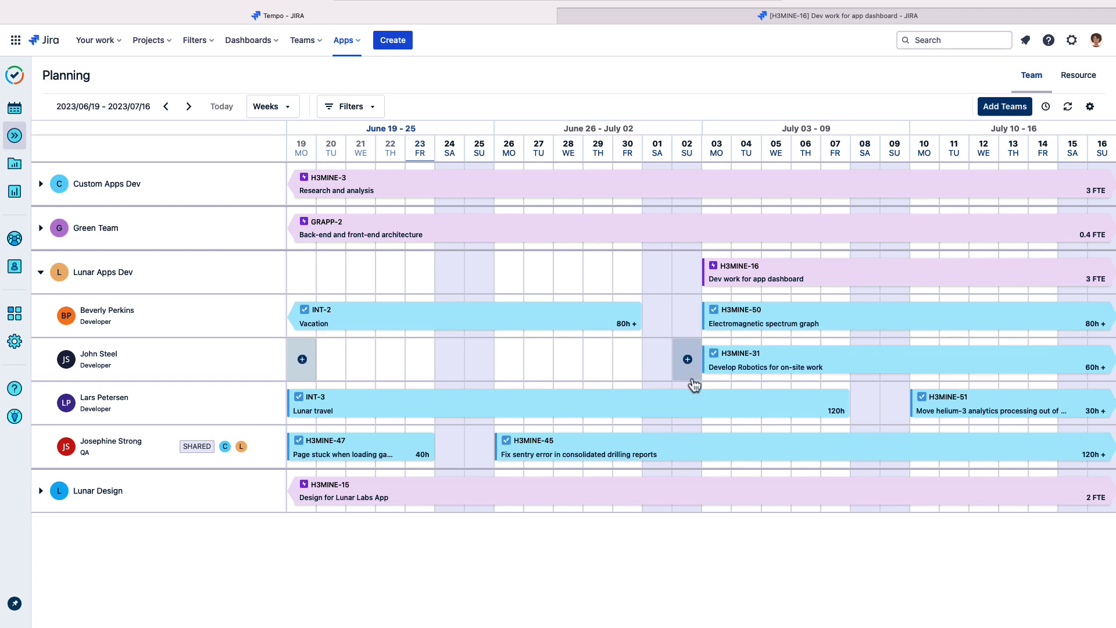
pyautogui.moveTo(309, 364); pyautogui.dragTo(631, 349)
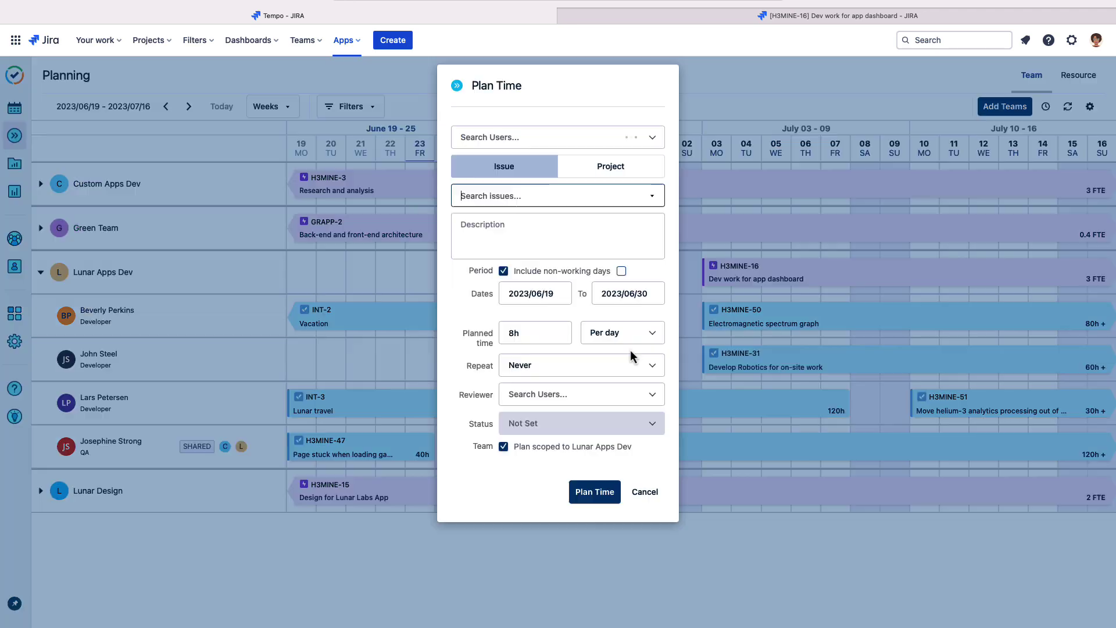
# Plan the 19–30 June time on issue H3MINE-51, then switch the timeline scale to Quarters.
pyautogui.click(619, 198)
pyautogui.click(603, 226)
pyautogui.click(569, 261)
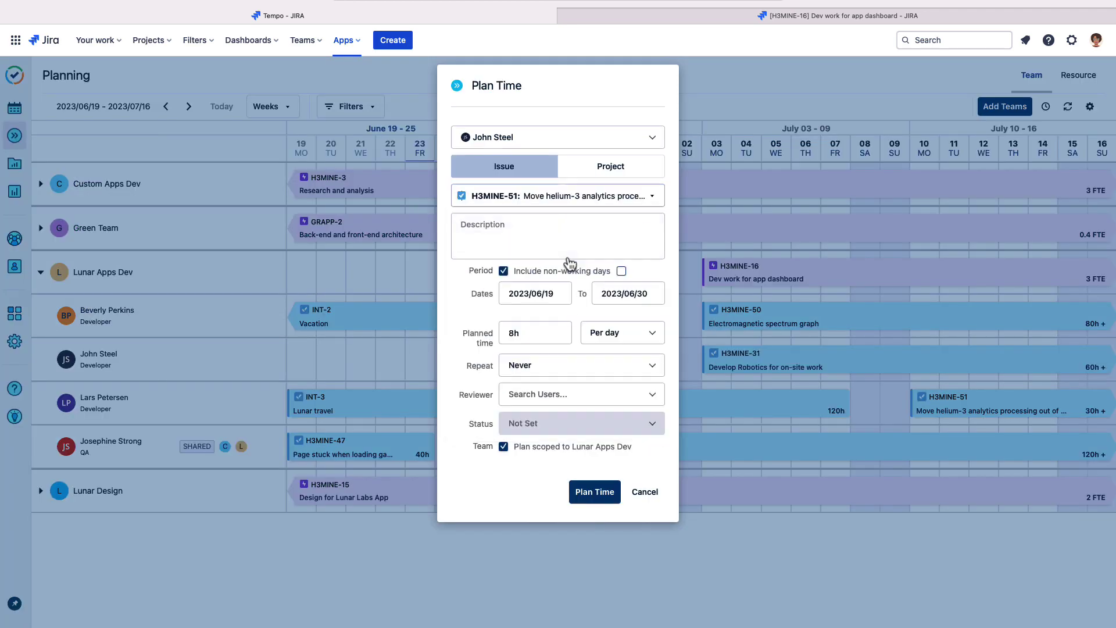
pyautogui.click(594, 491)
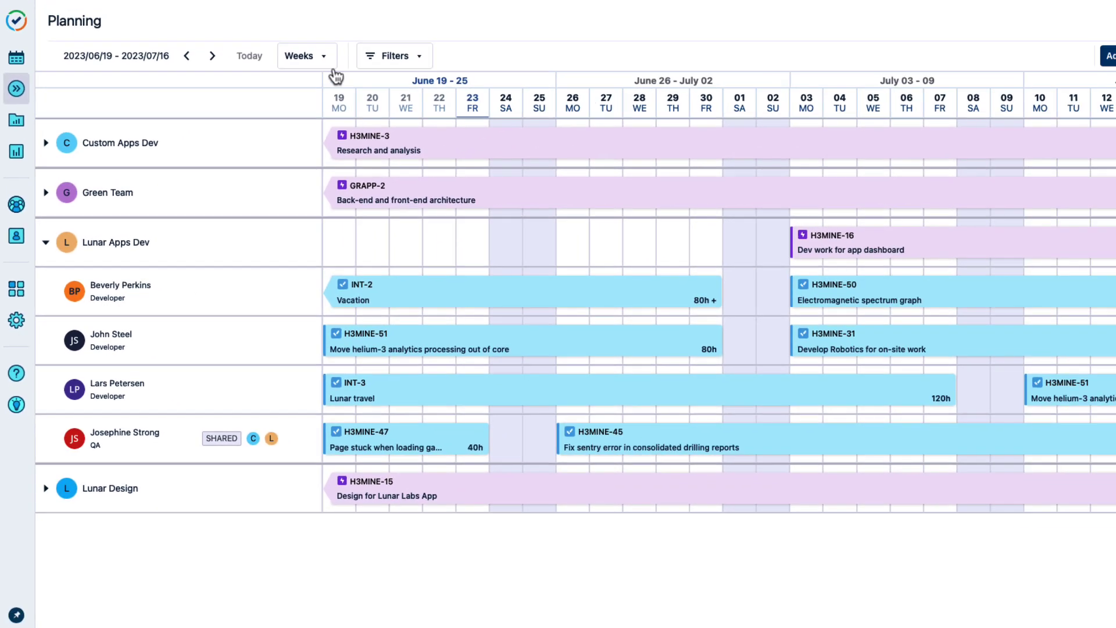
pyautogui.click(285, 84)
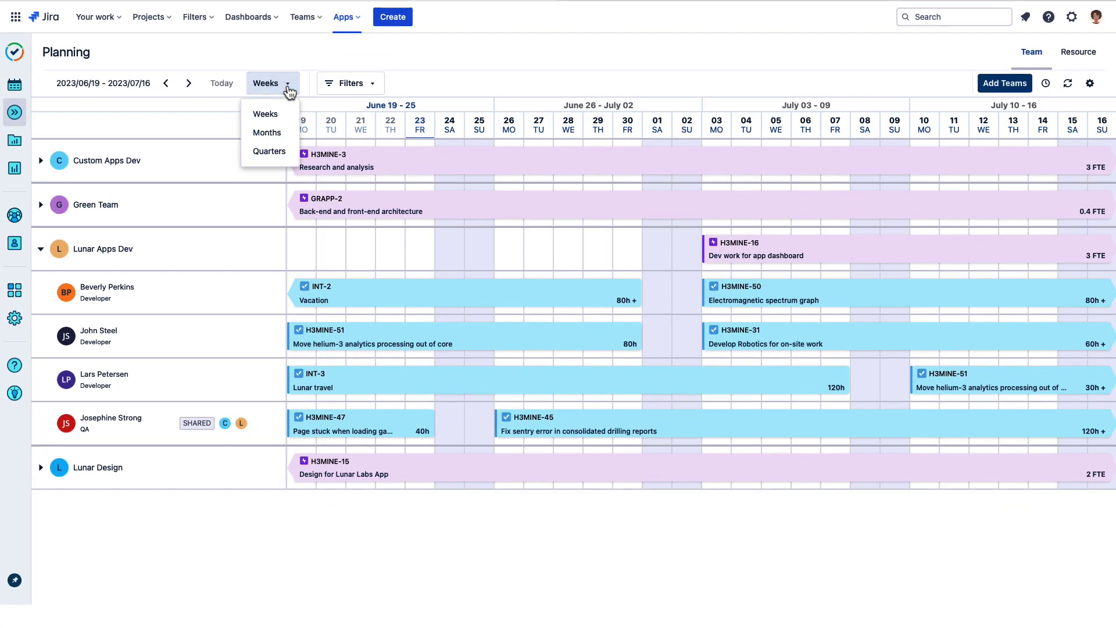
pyautogui.click(269, 153)
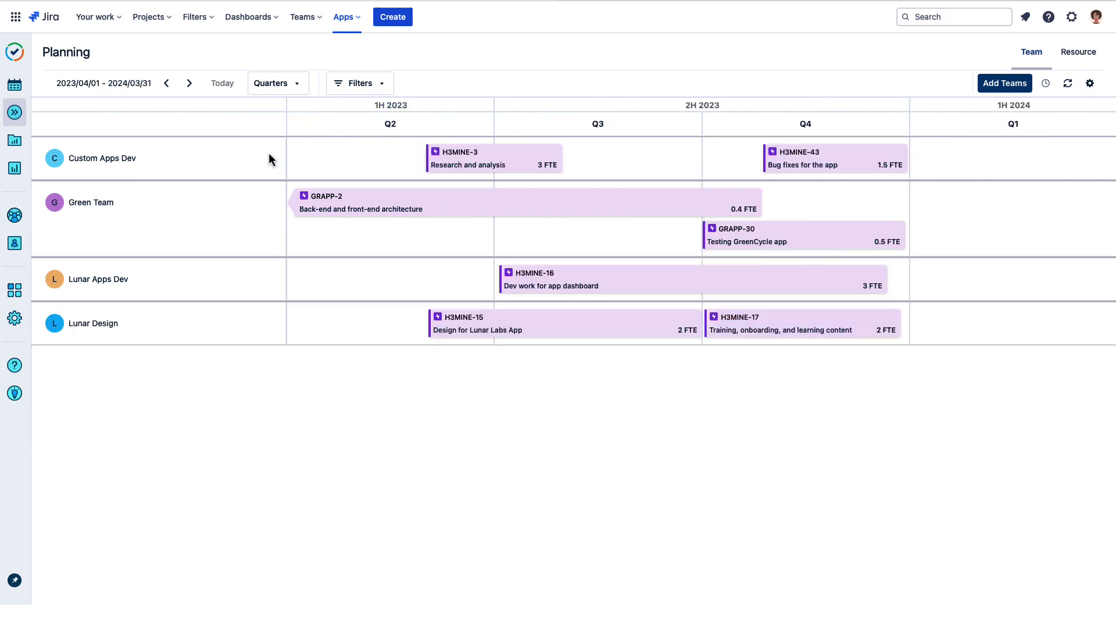